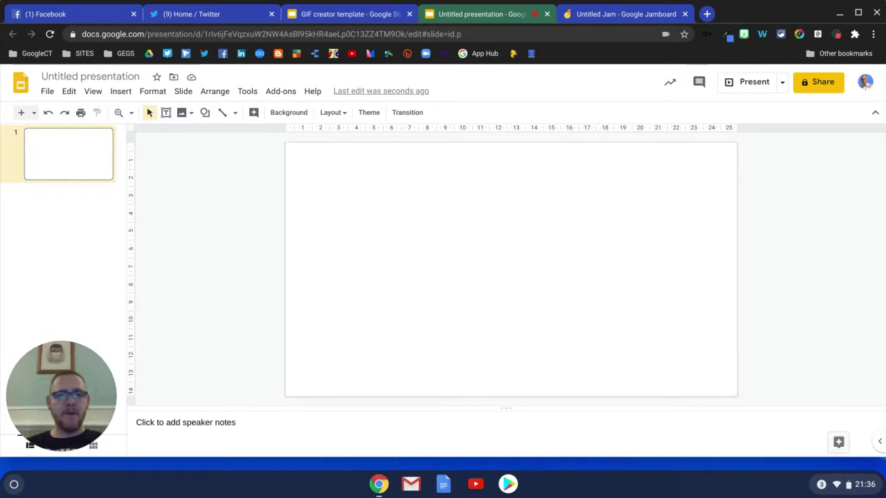
Start adding a Drive shortcut from the File menu, then dismiss it without adding
left_click(48, 92)
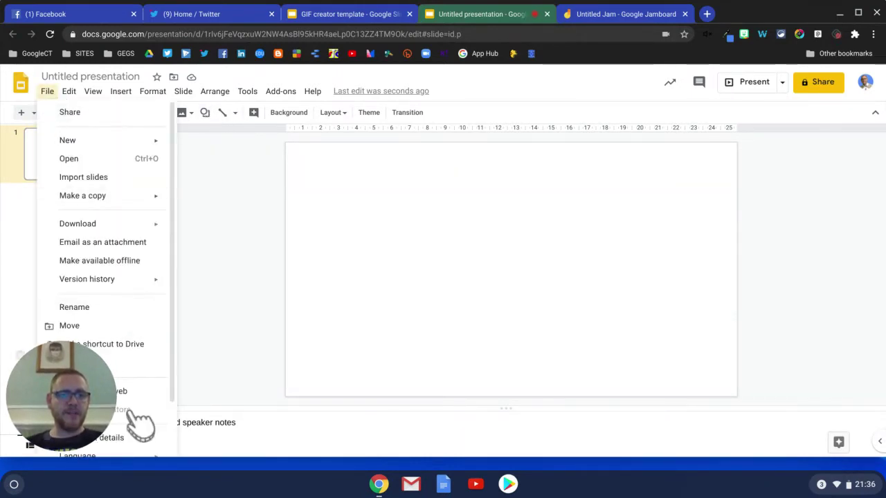
mouse_move(131, 453)
left_click(163, 344)
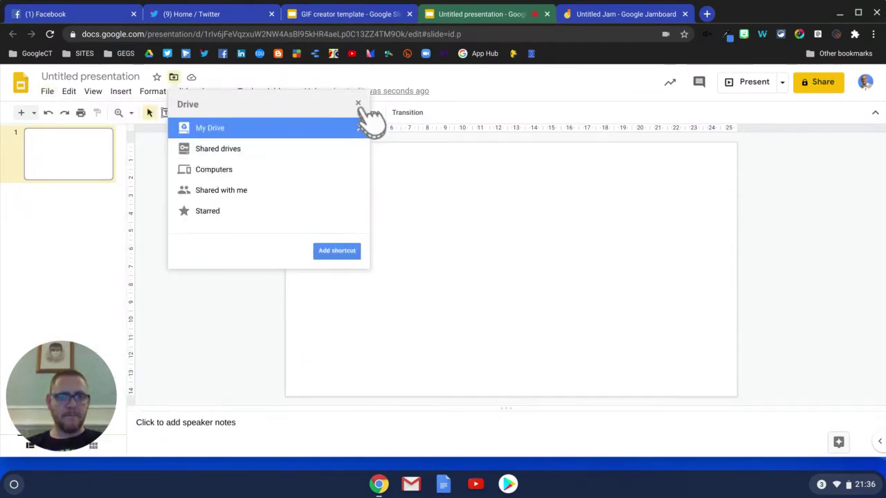
left_click(359, 102)
mouse_move(15, 416)
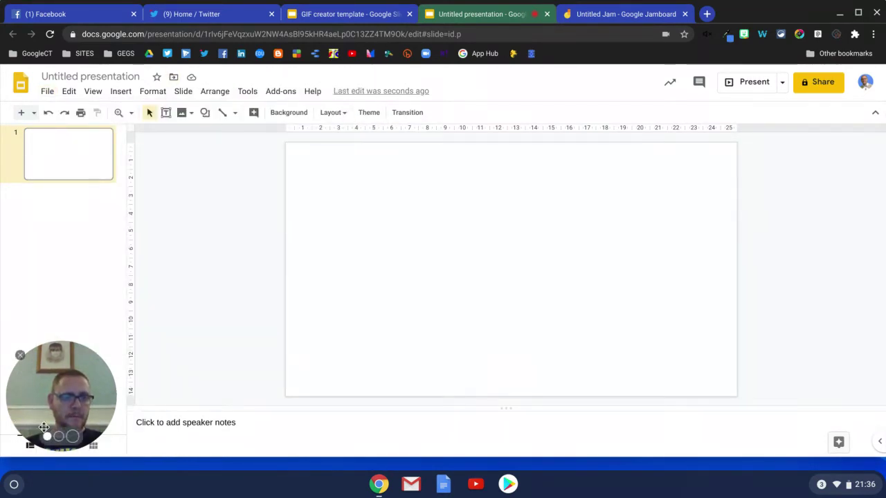
left_click_drag(57, 409, 58, 254)
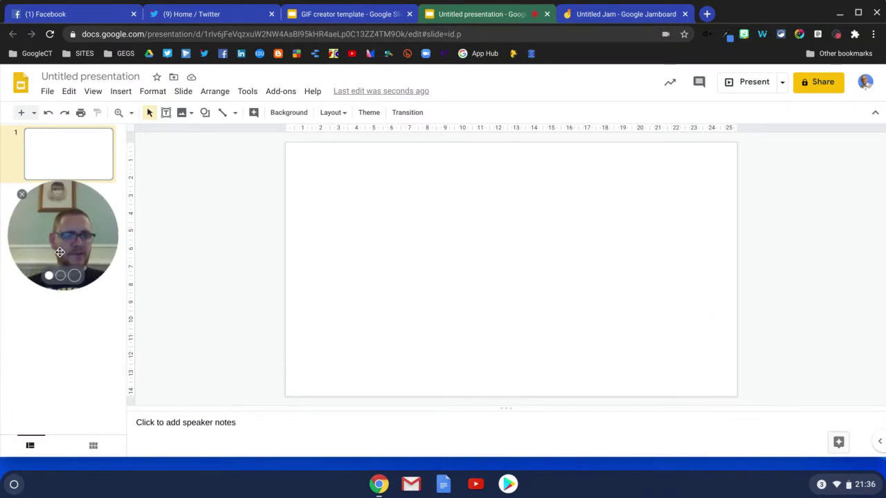
Set the page setup to a custom size with height changed from 14.29 to 7 cm
left_click(47, 92)
scroll(134, 440, "down", 3)
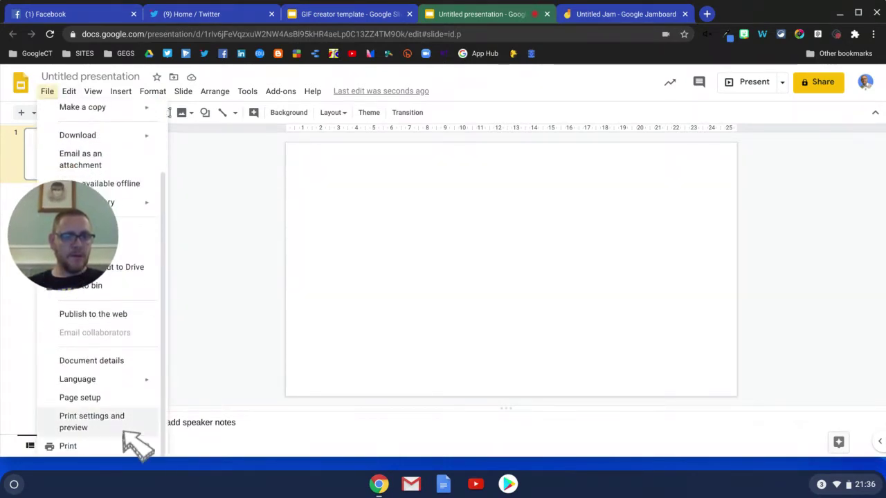
left_click(104, 400)
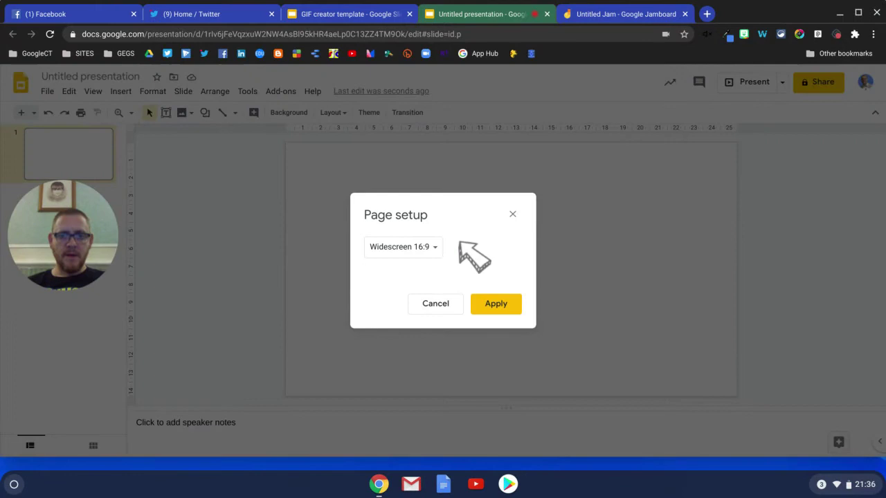
left_click(436, 249)
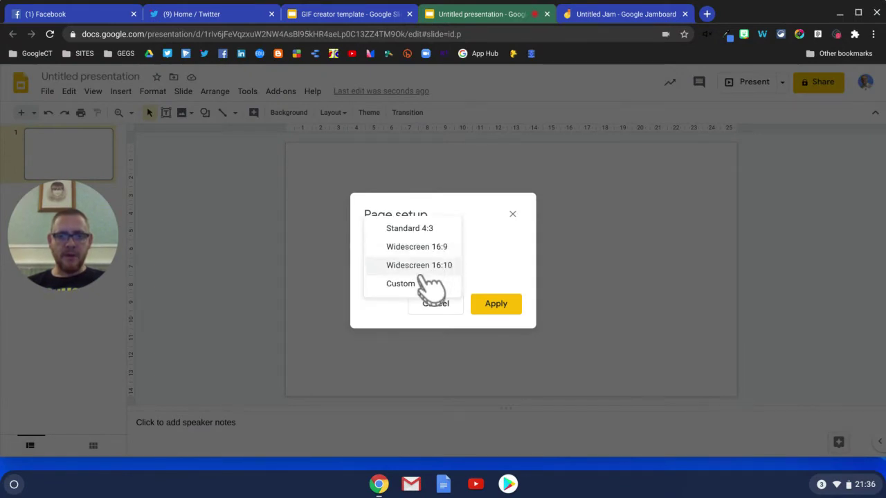
left_click(408, 284)
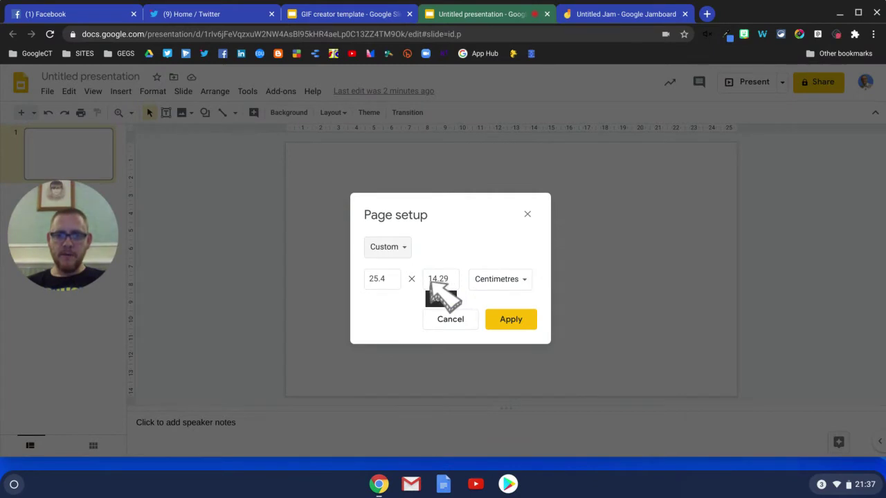
left_click(429, 281)
left_click_drag(428, 280, 451, 280)
type("7")
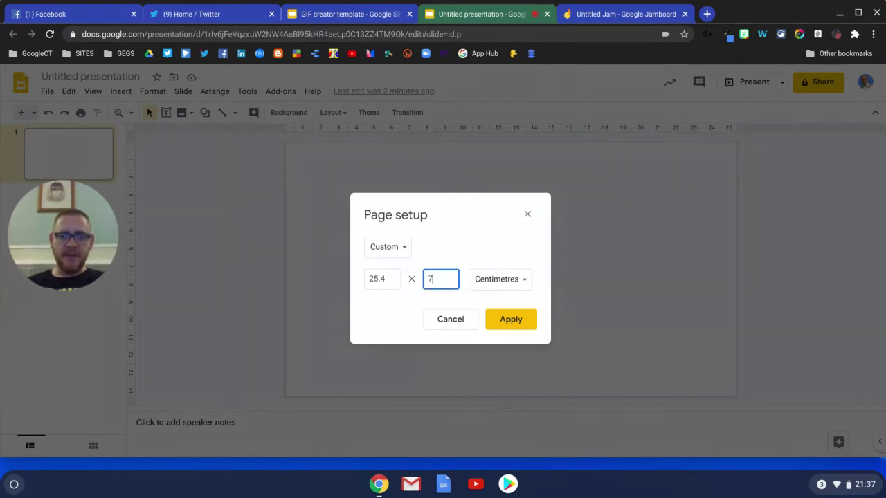
left_click(509, 320)
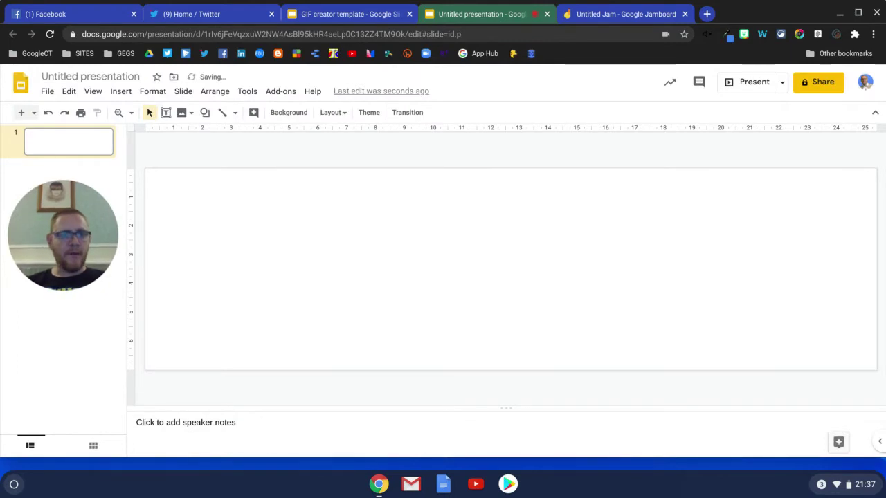
Draw a rounded rectangle spanning most of the banner slide
left_click(205, 112)
mouse_move(235, 138)
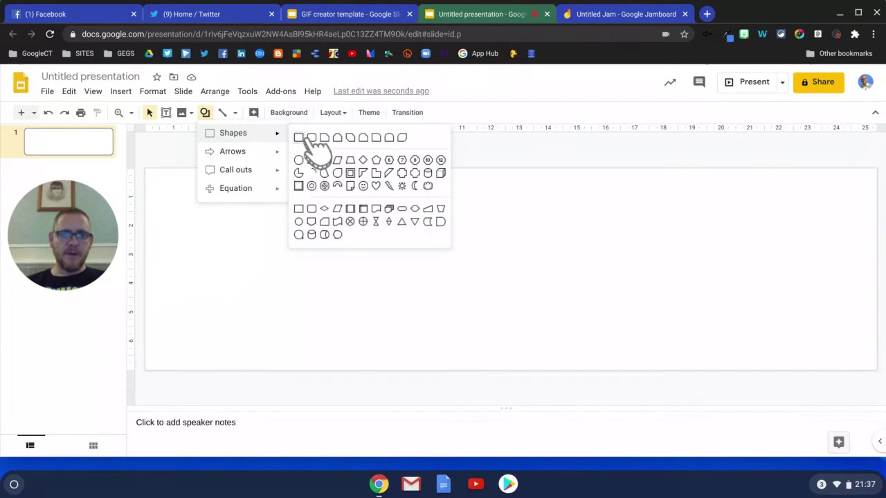
left_click(313, 139)
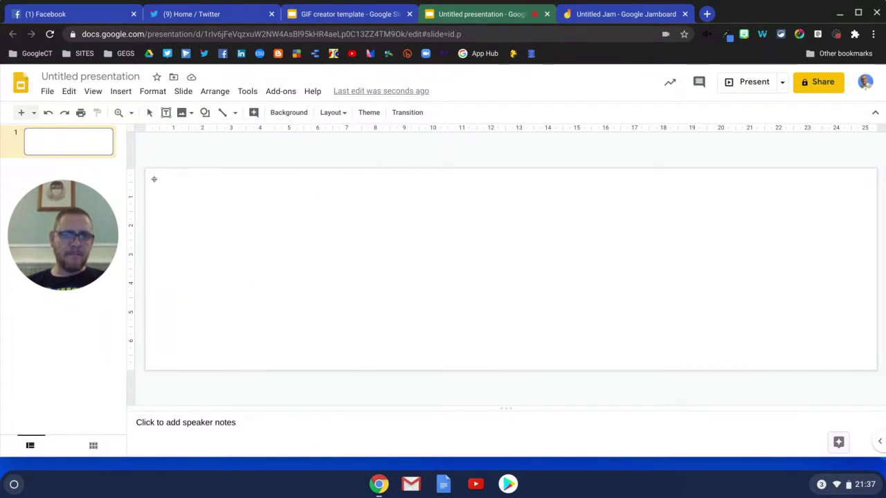
left_click_drag(153, 179, 868, 360)
left_click(618, 176)
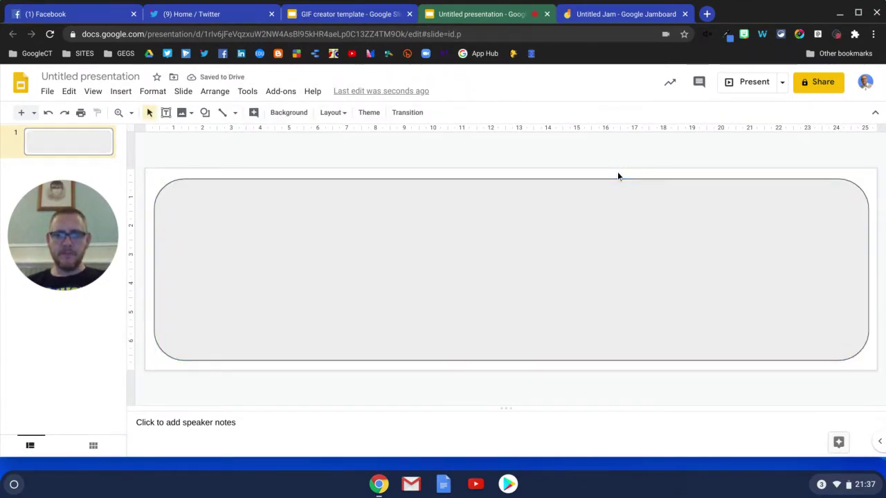
Set the slide background colour to transparent
right_click(617, 175)
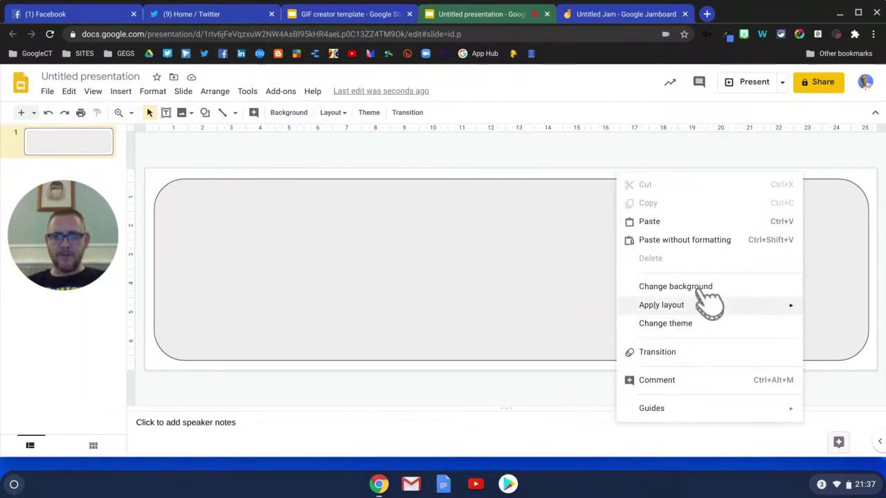
left_click(704, 286)
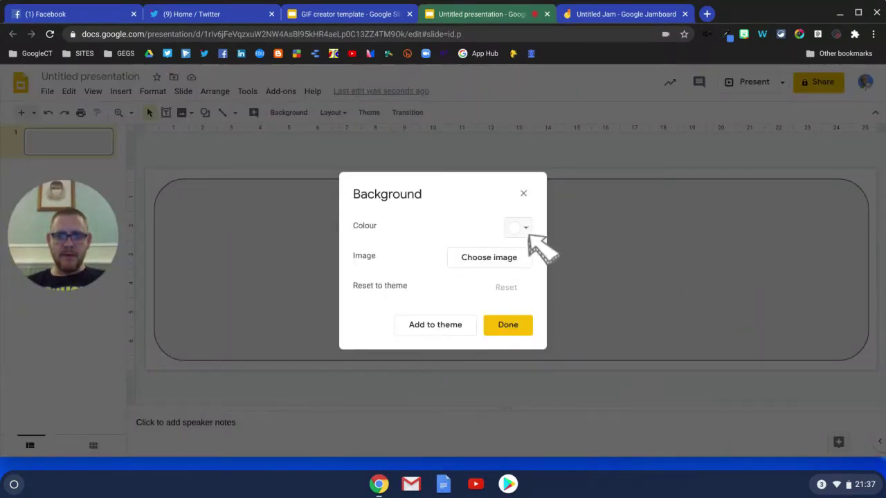
left_click(526, 230)
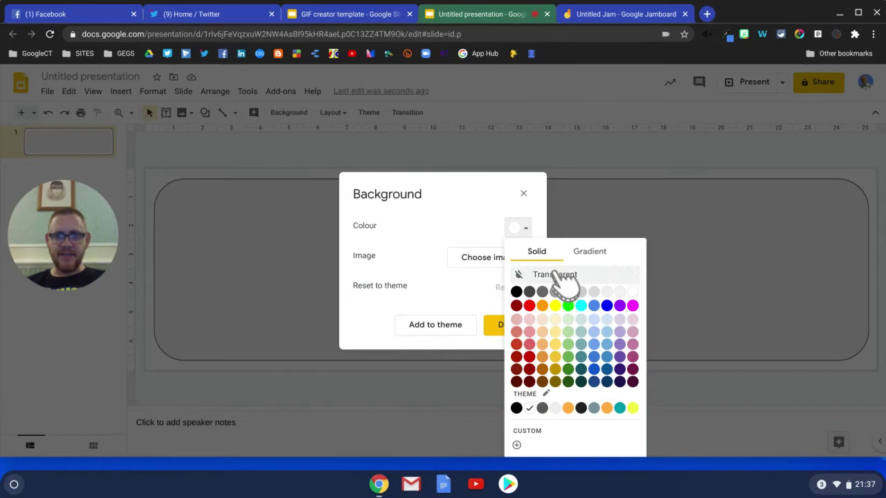
left_click(563, 277)
left_click(526, 326)
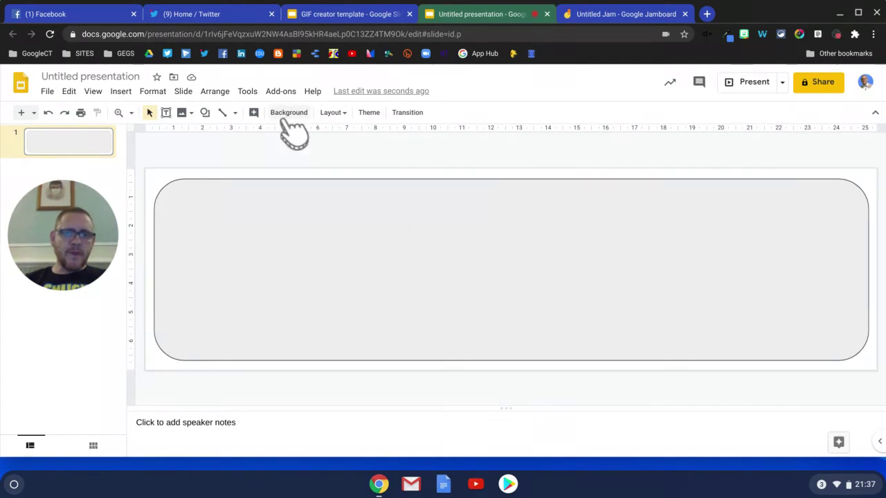
Type the word Temperature inside the rounded rectangle
right_click(331, 284)
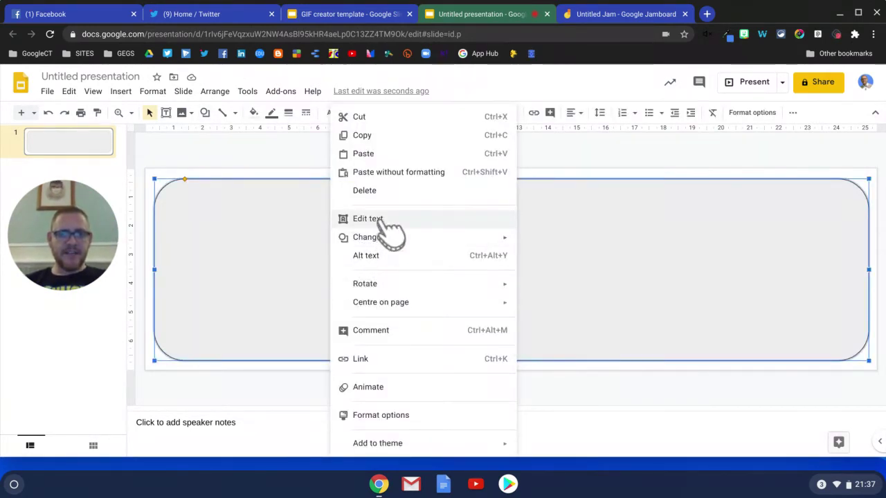
left_click(368, 218)
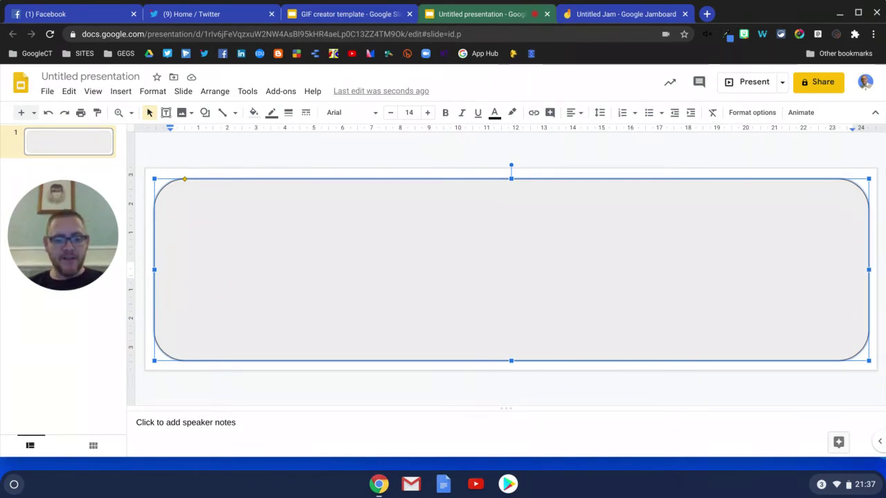
type("Temperature")
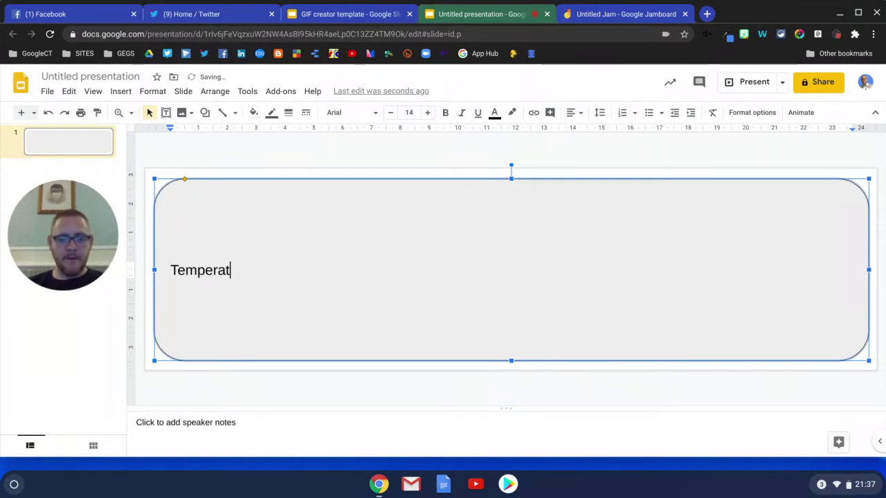
double_click(229, 270)
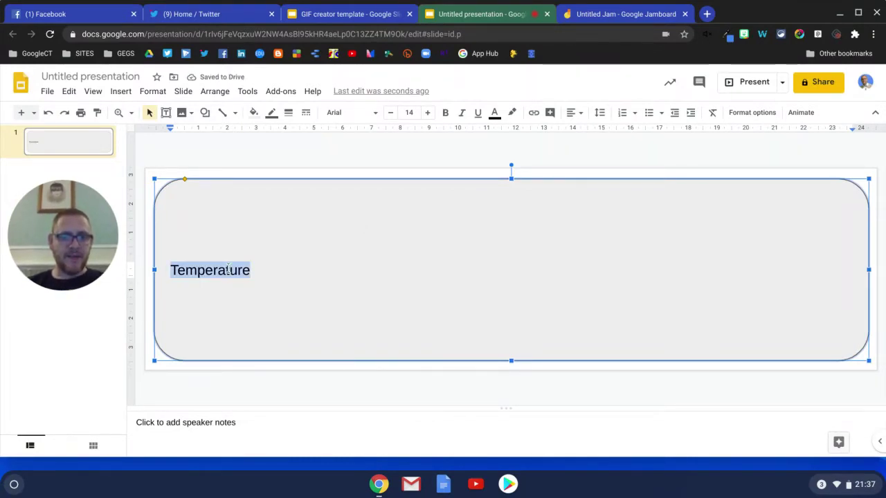
Resize Temperature from 150 to 120, settling on size 100 so it fits one line
left_click(409, 113)
type("150")
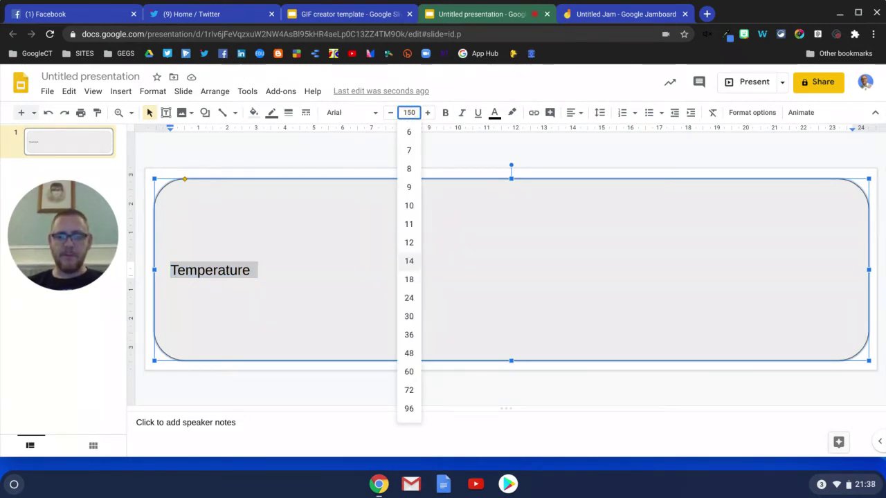
key("Return")
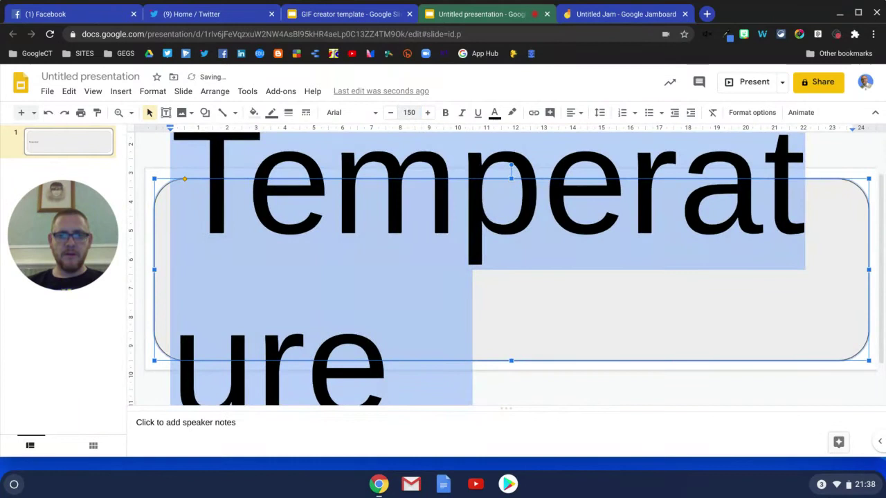
left_click(410, 115)
type("120")
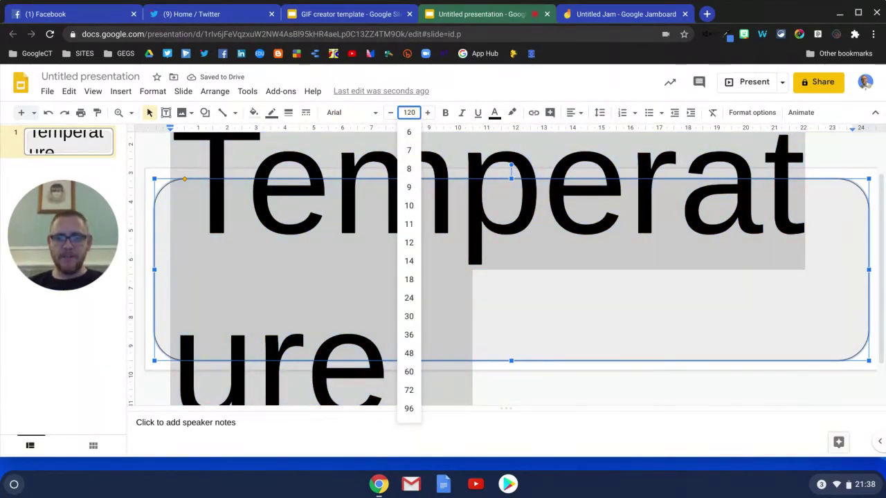
key("Return")
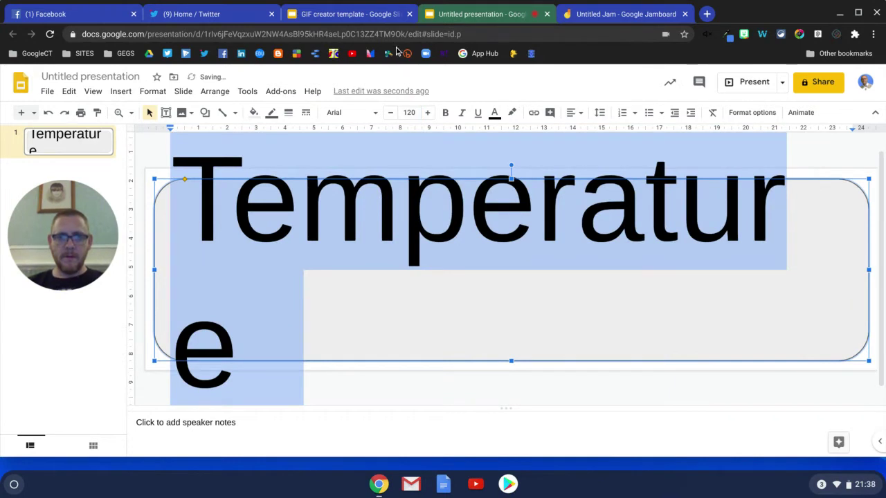
left_click(411, 118)
type("10")
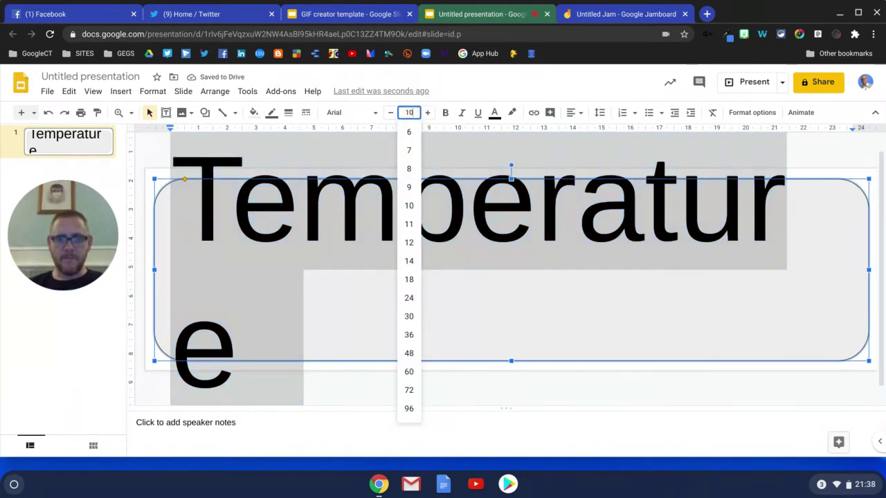
key("Return")
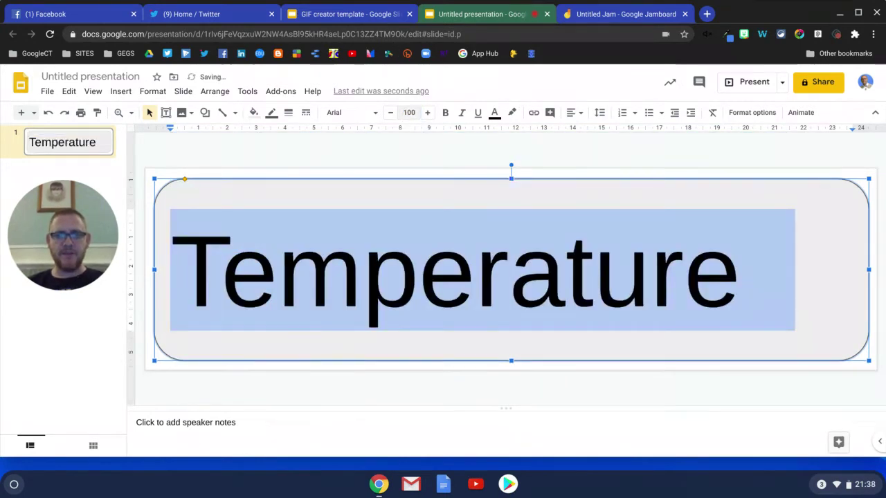
left_click(573, 113)
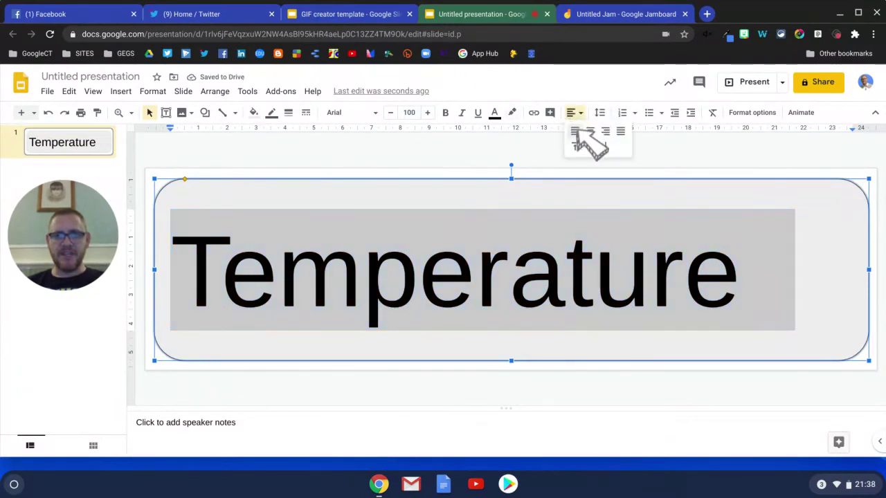
Centre Temperature in the box and change its font to Verdana
left_click(589, 131)
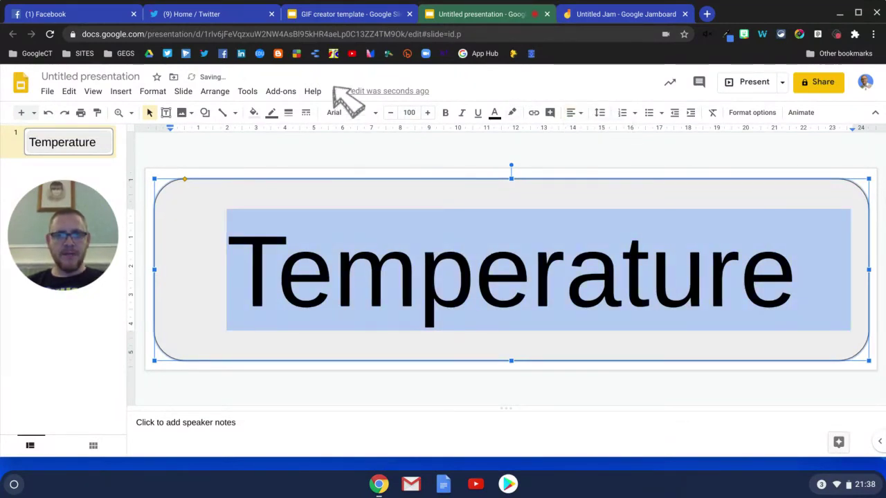
left_click(384, 115)
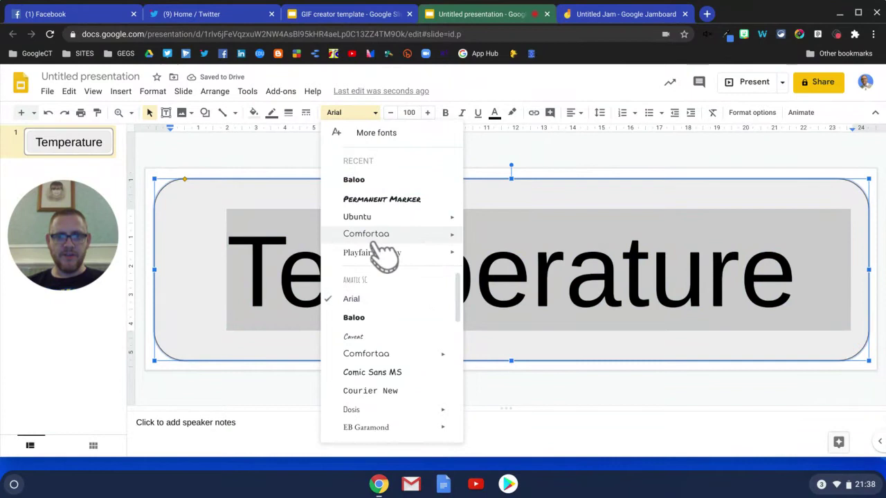
scroll(391, 362, "down", 5)
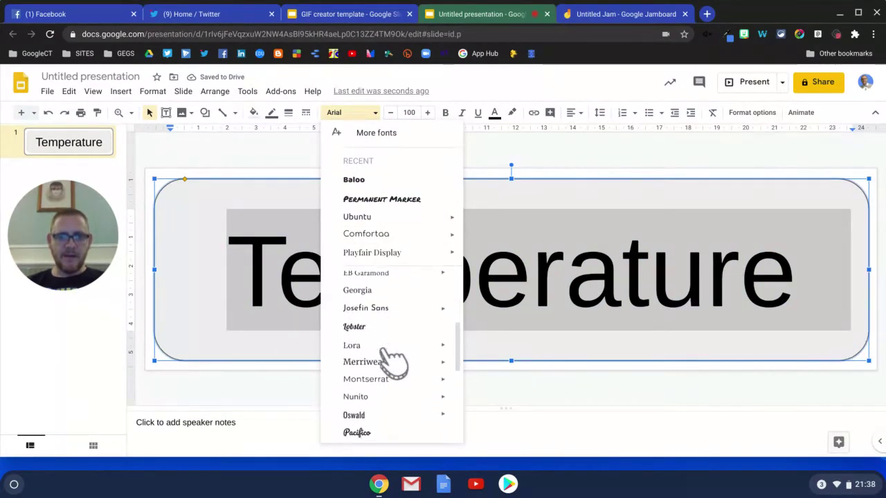
scroll(391, 361, "down", 5)
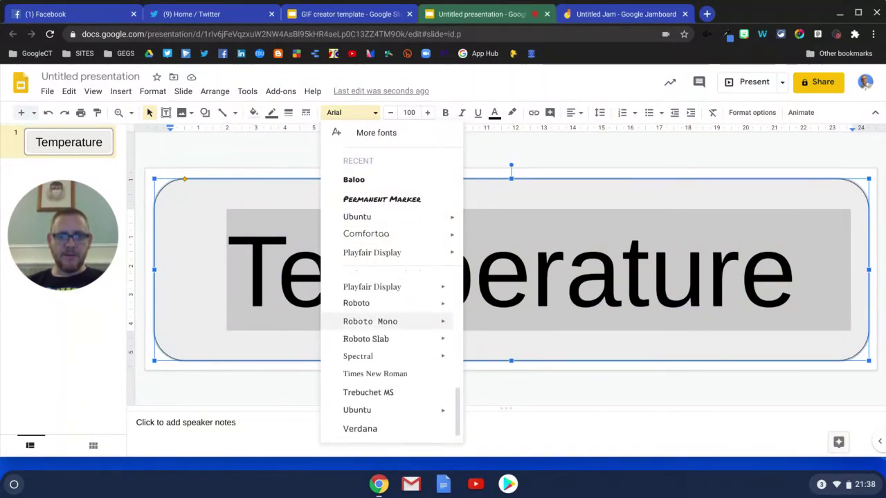
scroll(390, 356, "up", 5)
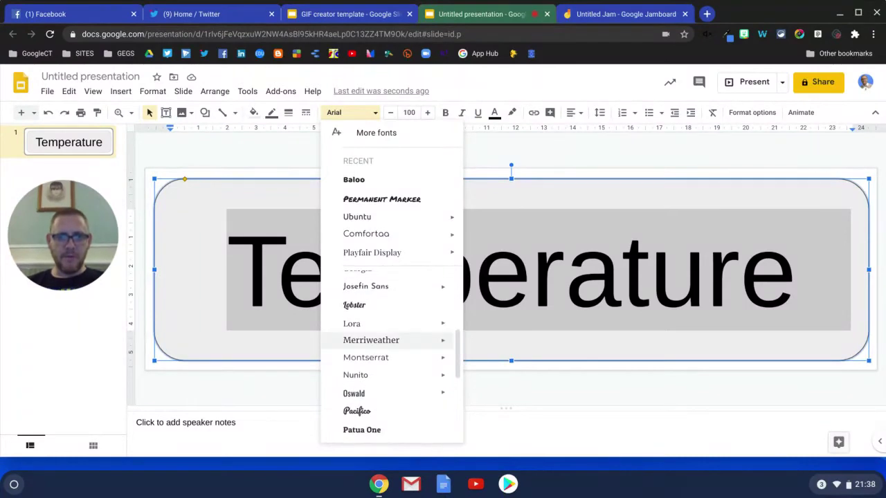
scroll(391, 355, "up", 2)
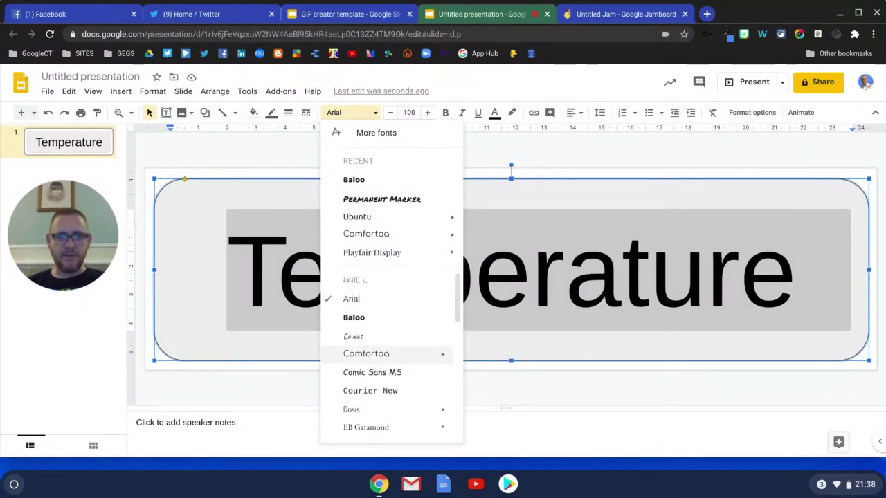
scroll(391, 354, "down", 5)
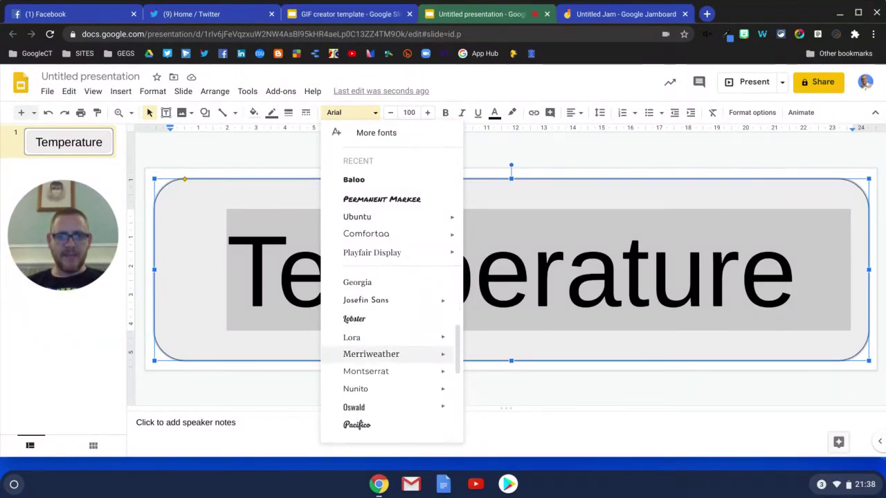
scroll(391, 354, "down", 5)
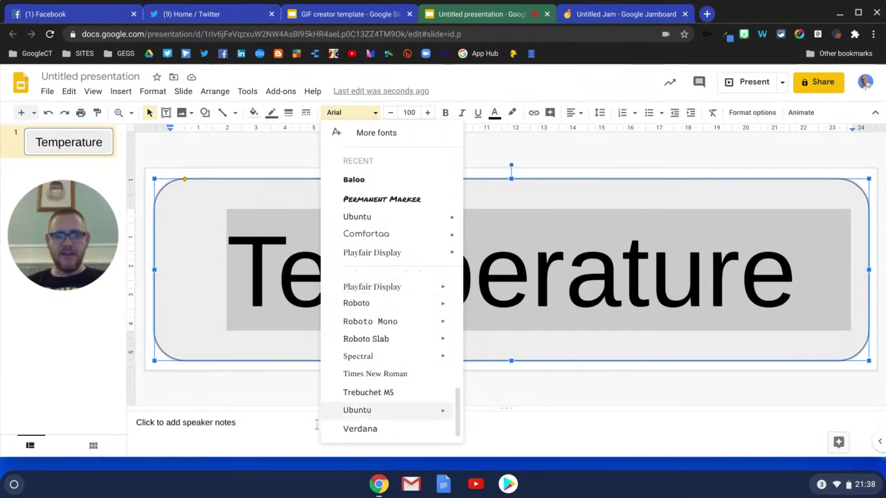
left_click(360, 429)
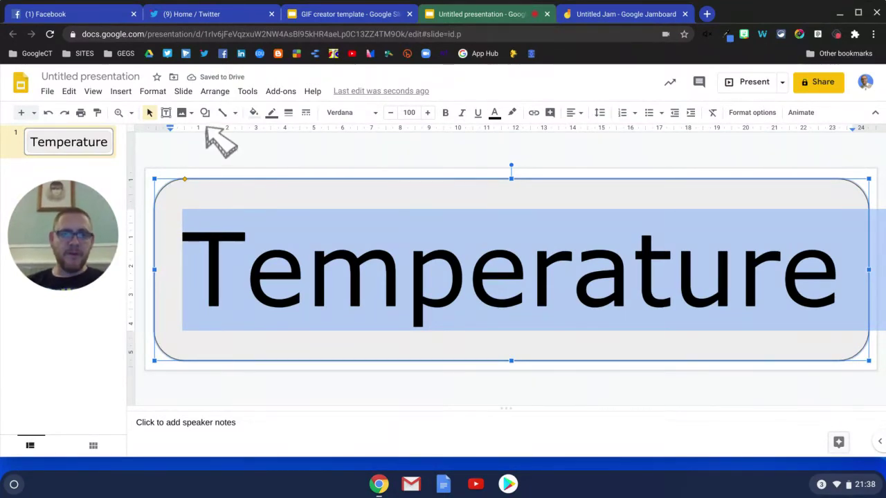
Fill the Temperature box with a blue radial gradient
left_click(254, 113)
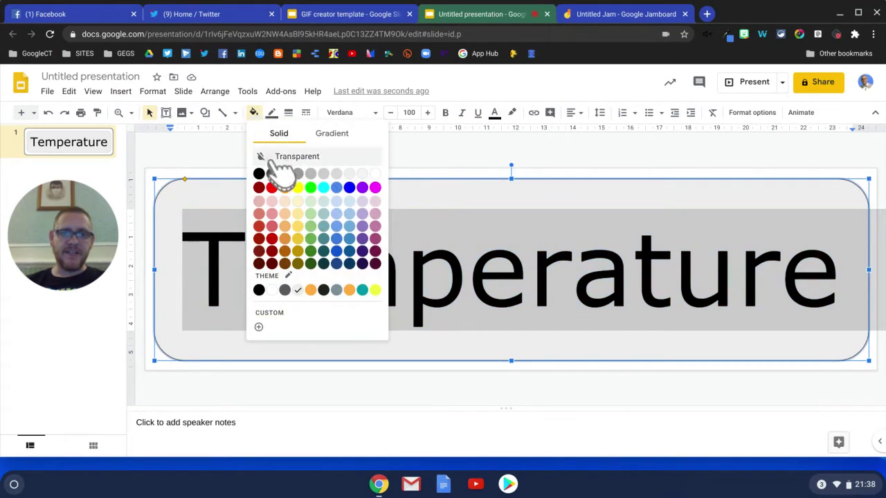
left_click(347, 134)
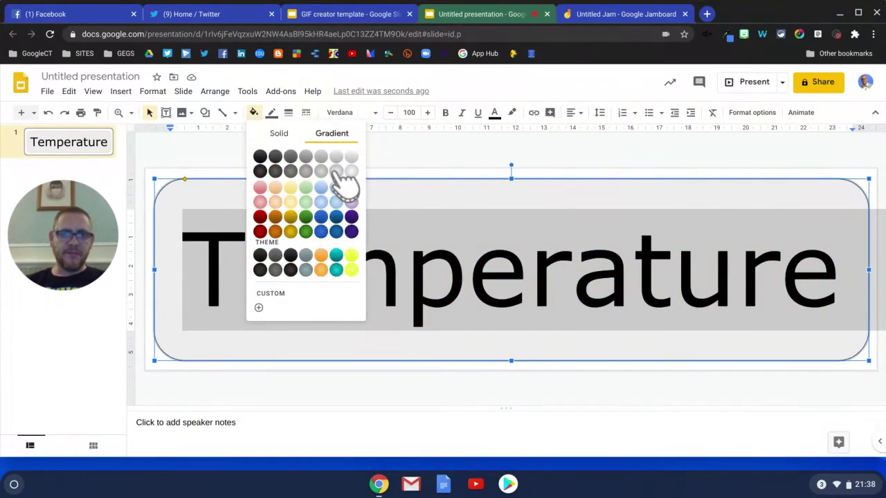
left_click(336, 231)
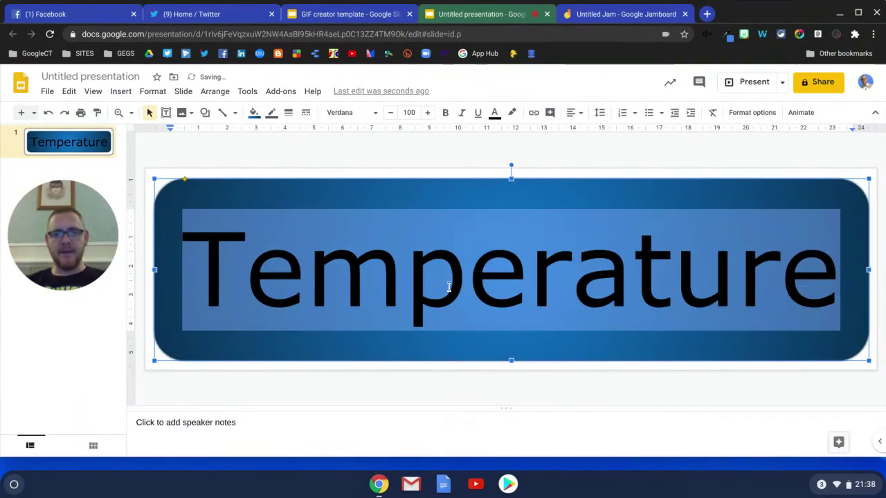
Make the Temperature text white and deselect the box
left_click(495, 112)
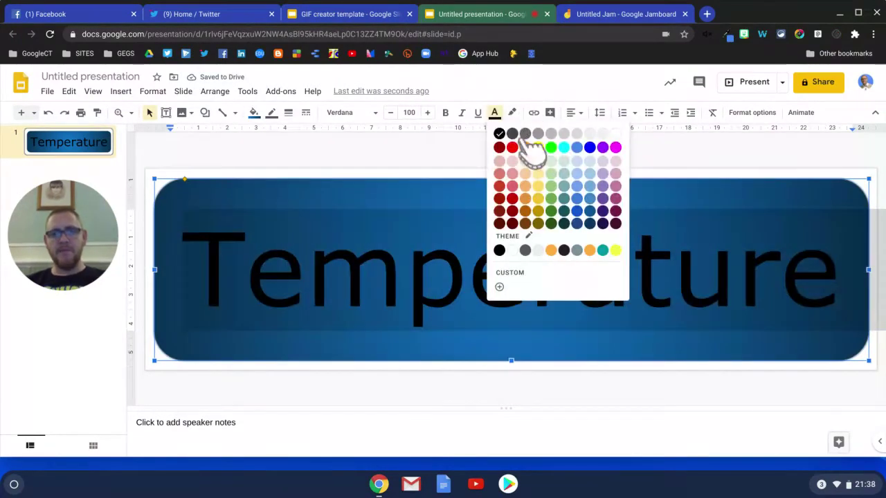
left_click(616, 134)
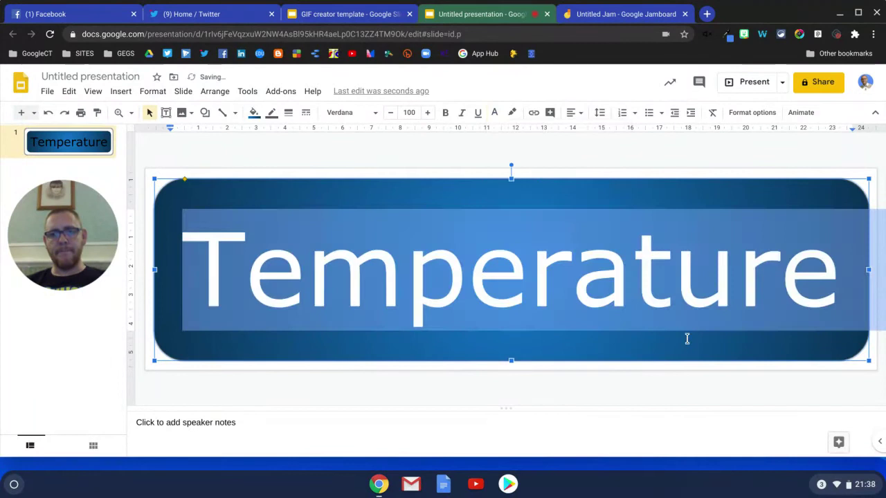
left_click(684, 374)
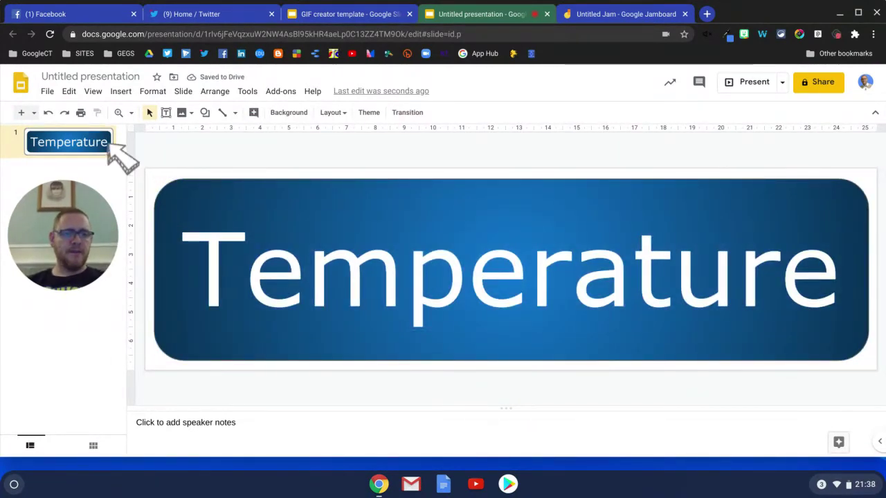
left_click_drag(38, 233, 28, 376)
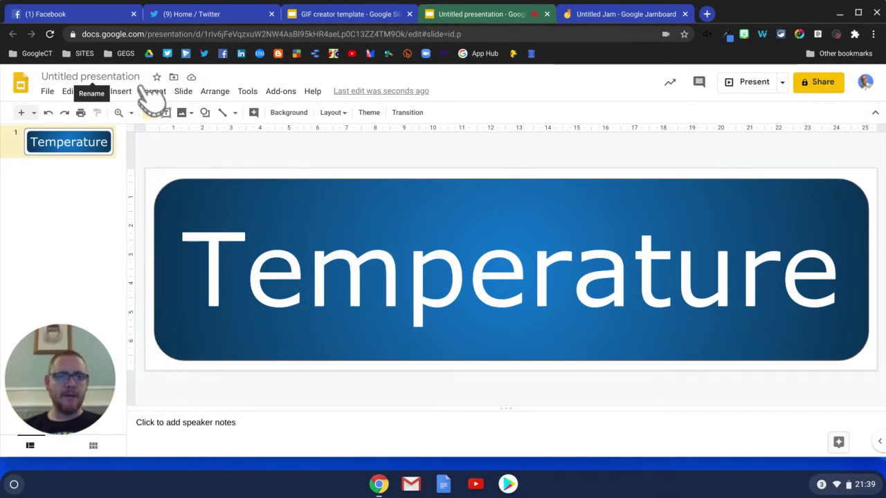
Duplicate the slide twice, changing the copies' words to State and Solid
left_click(183, 92)
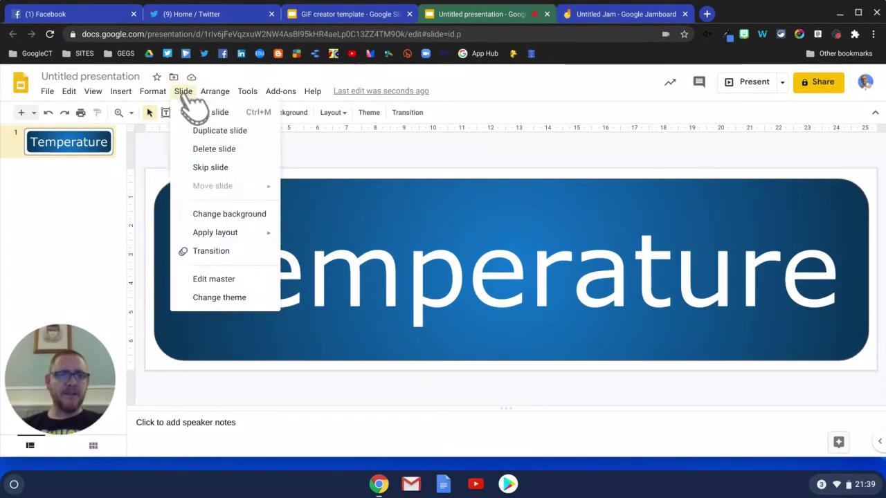
left_click(220, 133)
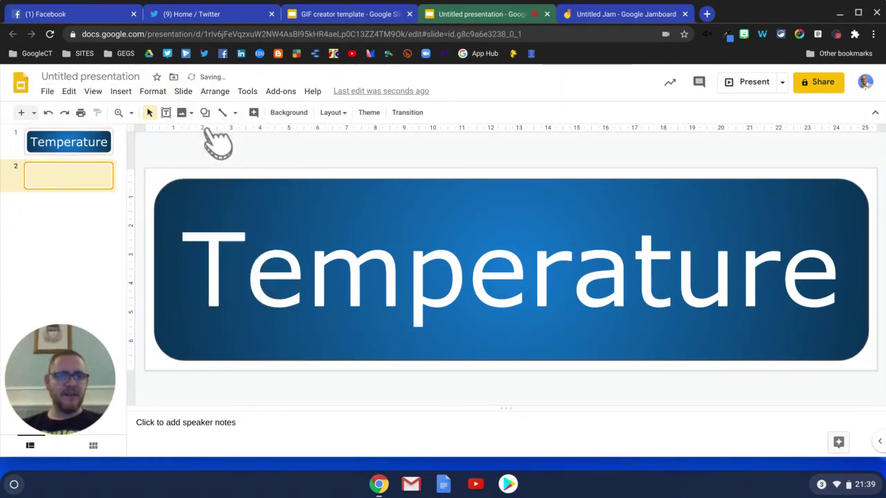
double_click(433, 278)
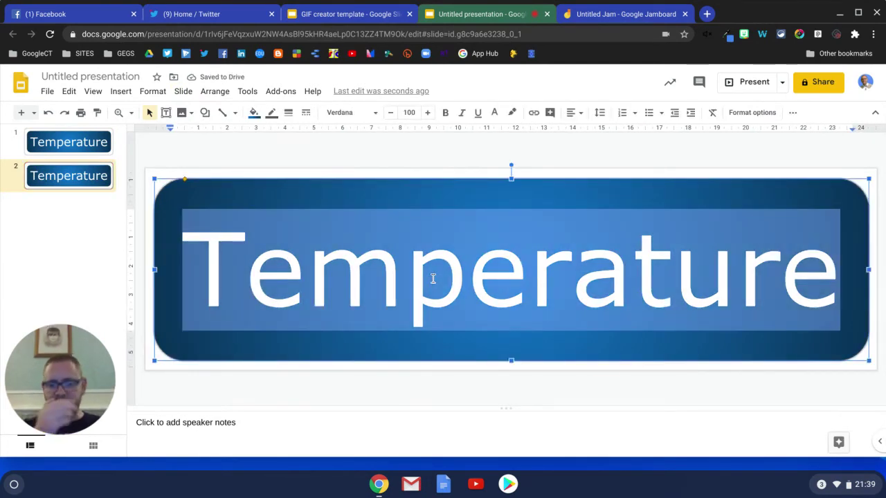
type("State")
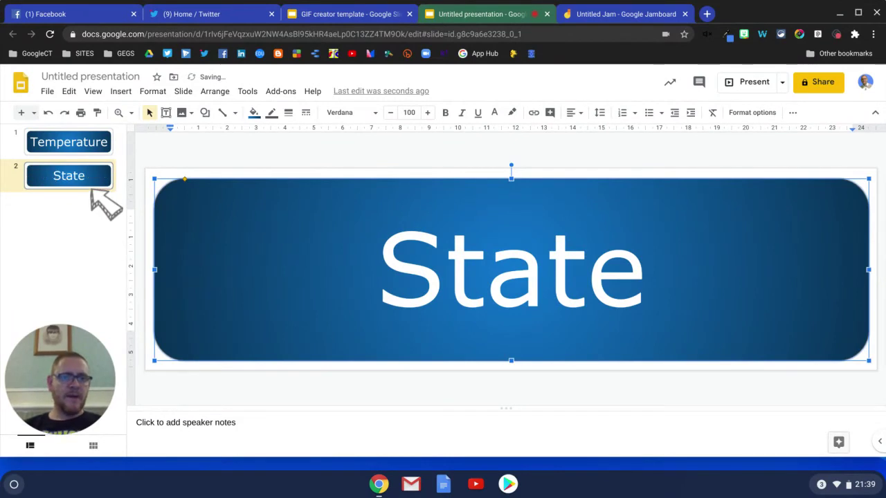
left_click(183, 92)
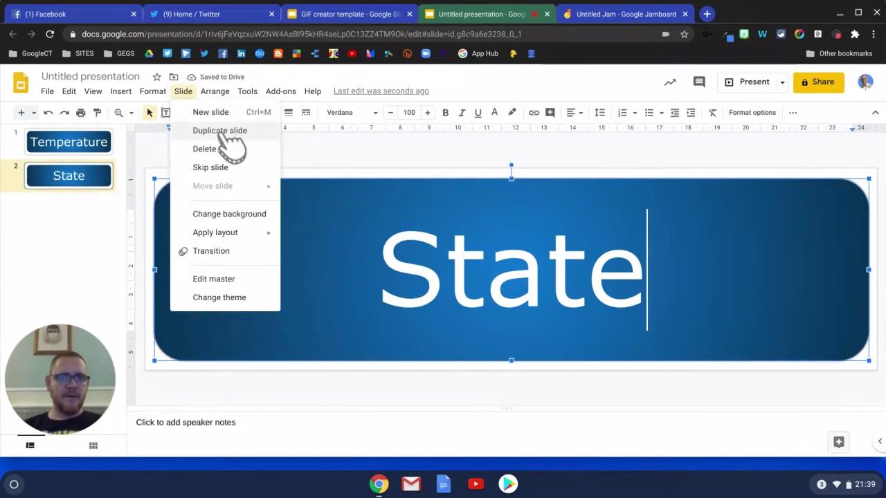
left_click(222, 132)
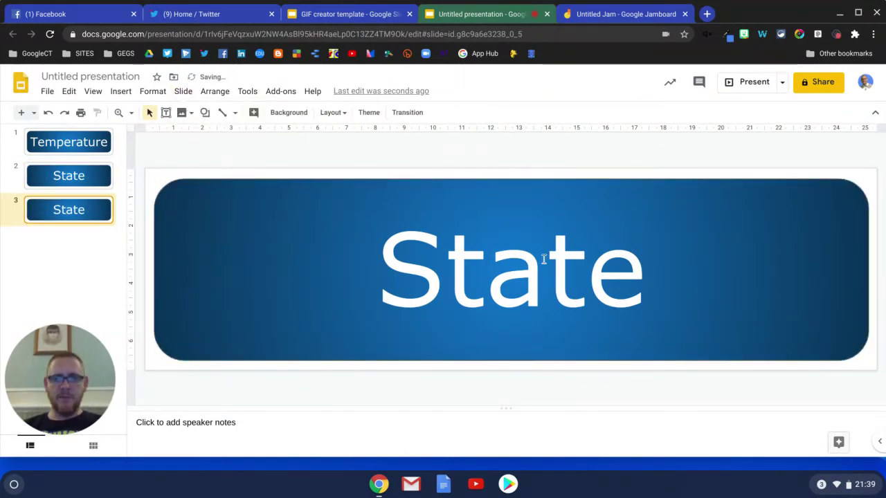
double_click(525, 269)
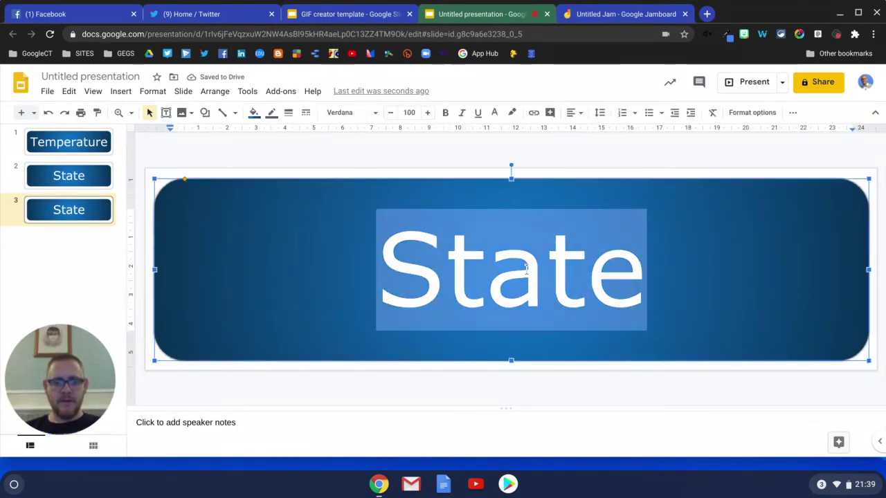
type("Solid")
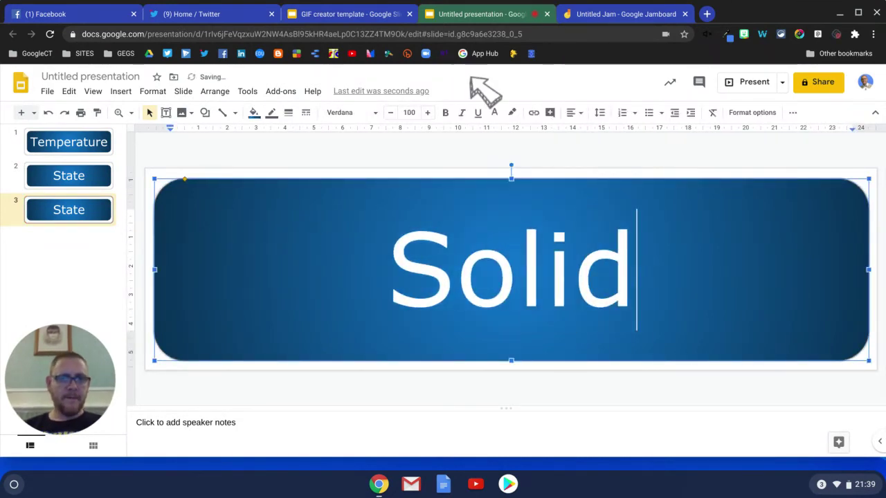
Add two more duplicate slides reading Liquid and Gas
left_click(183, 91)
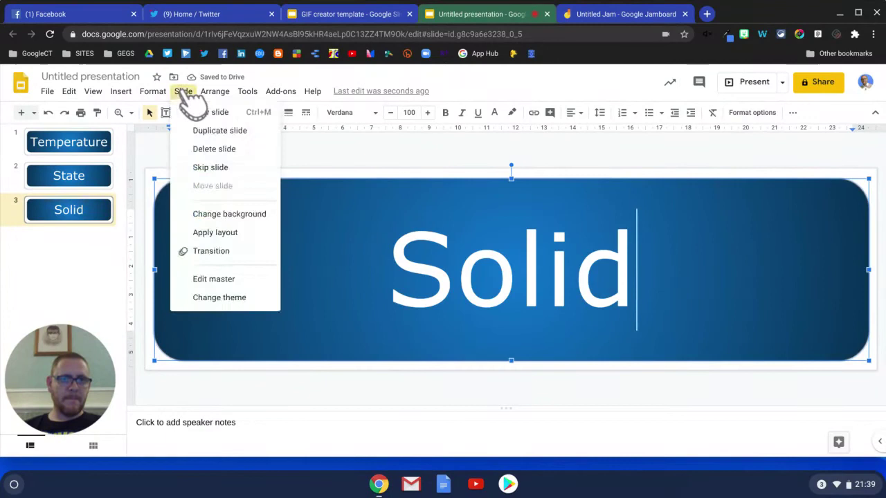
left_click(219, 131)
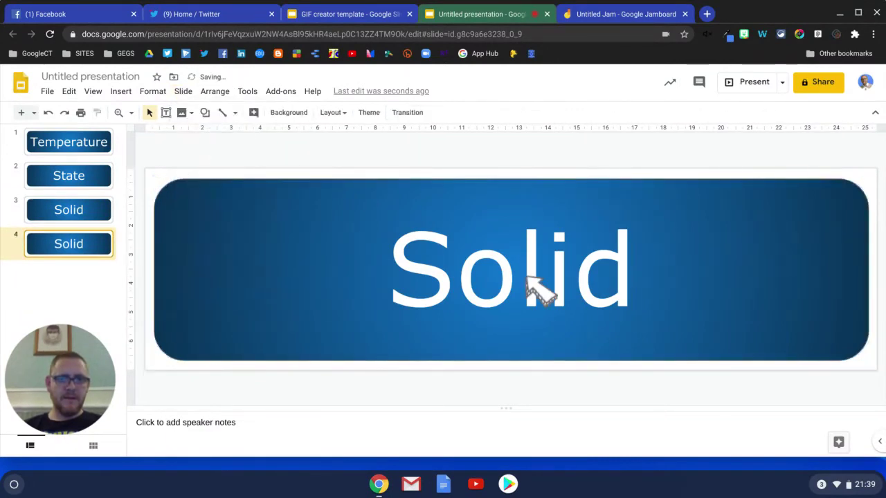
double_click(526, 274)
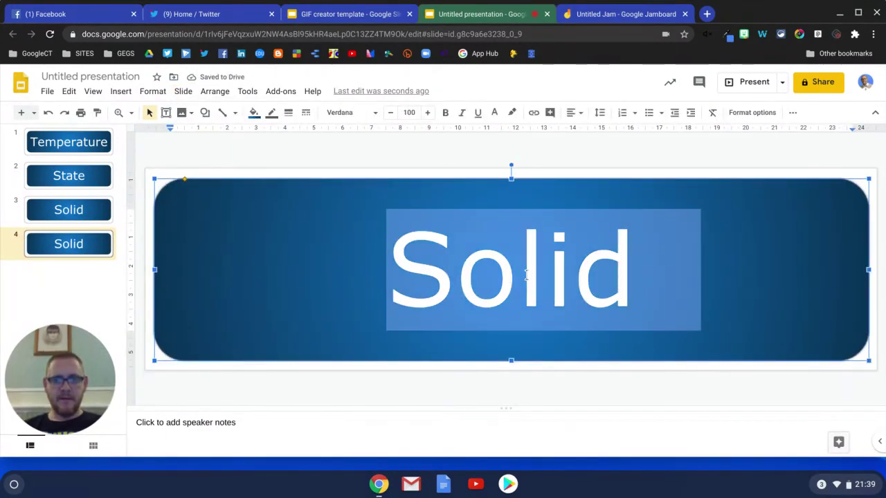
type("Liquid")
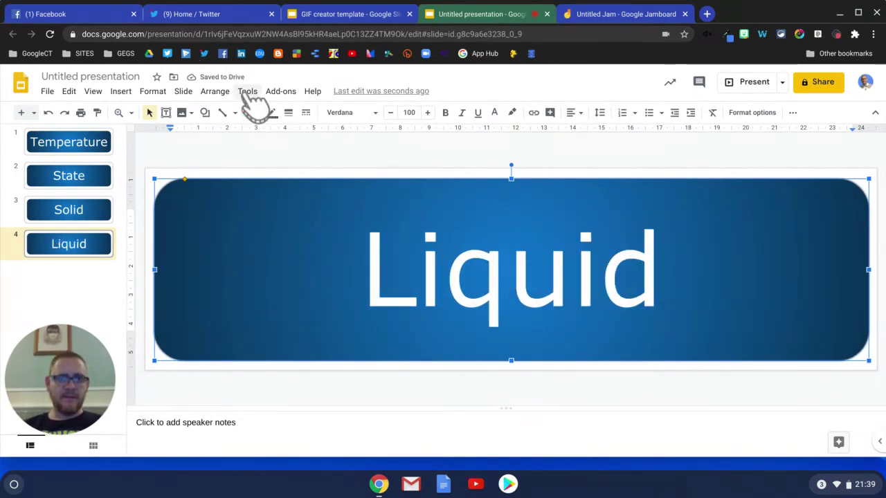
left_click(184, 92)
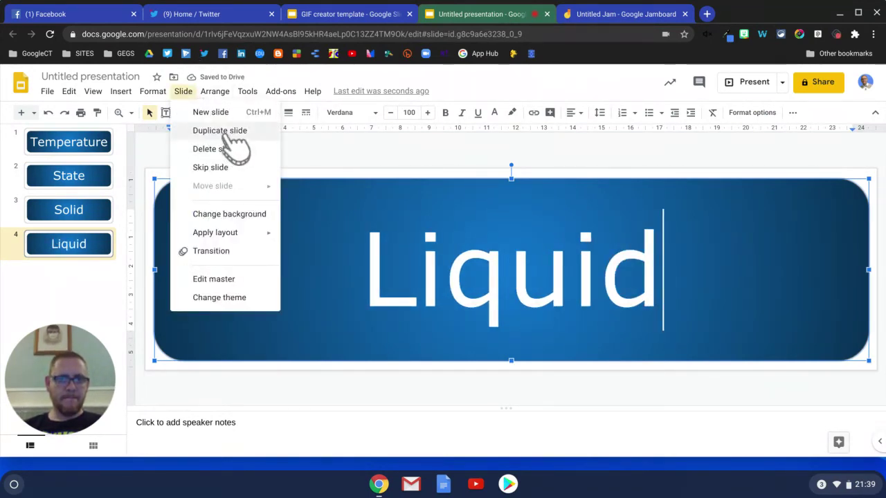
left_click(220, 131)
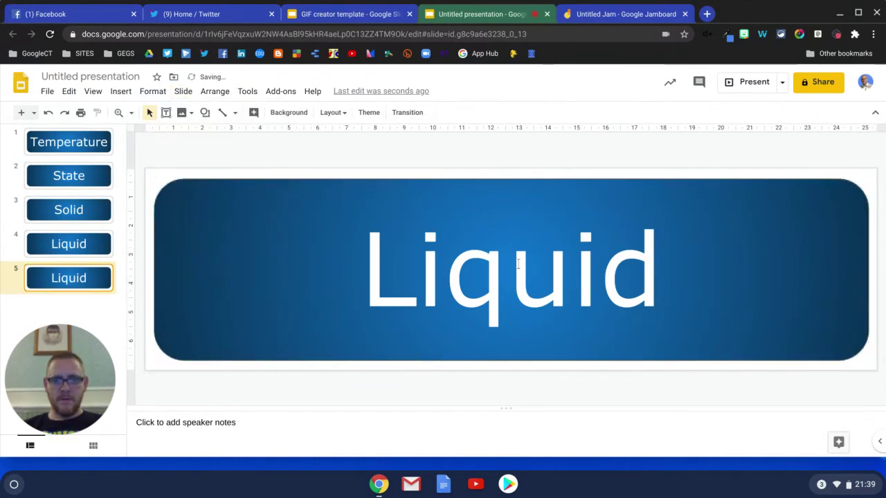
double_click(517, 263)
type("Gas")
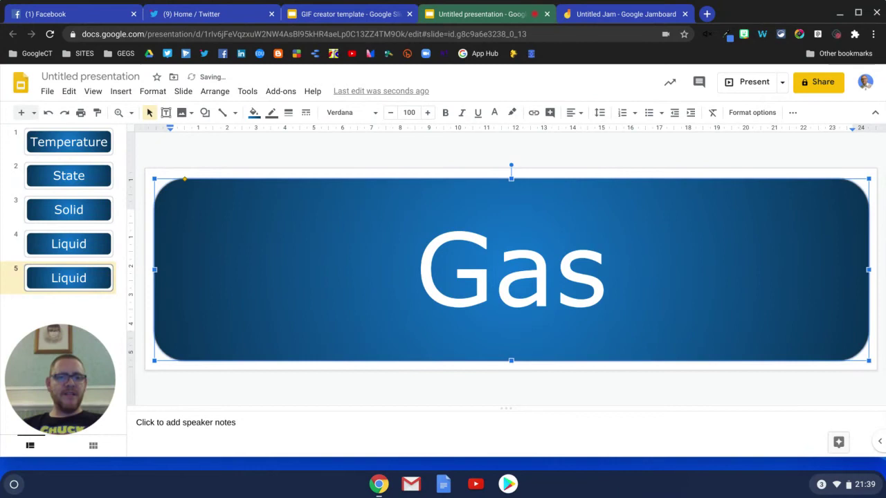
Retitle the presentation 'Science GIF', correcting the mistyped 'GOF'
left_click(263, 150)
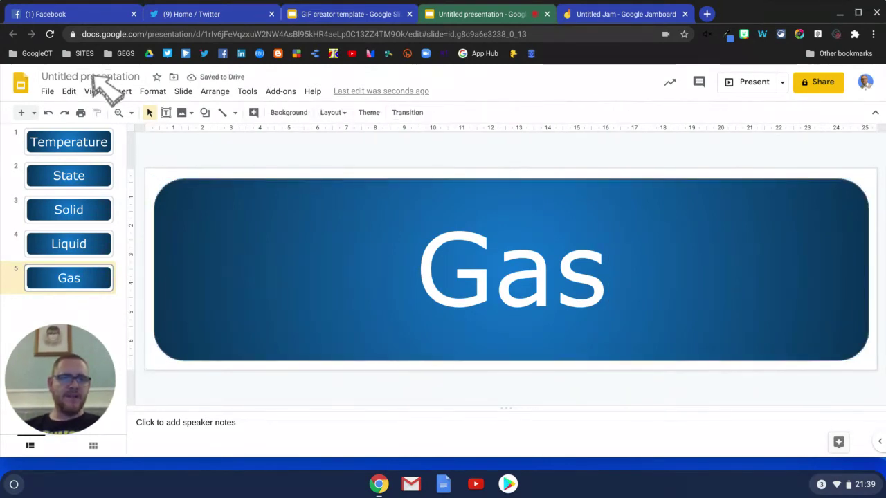
left_click(94, 76)
type("Science GOF")
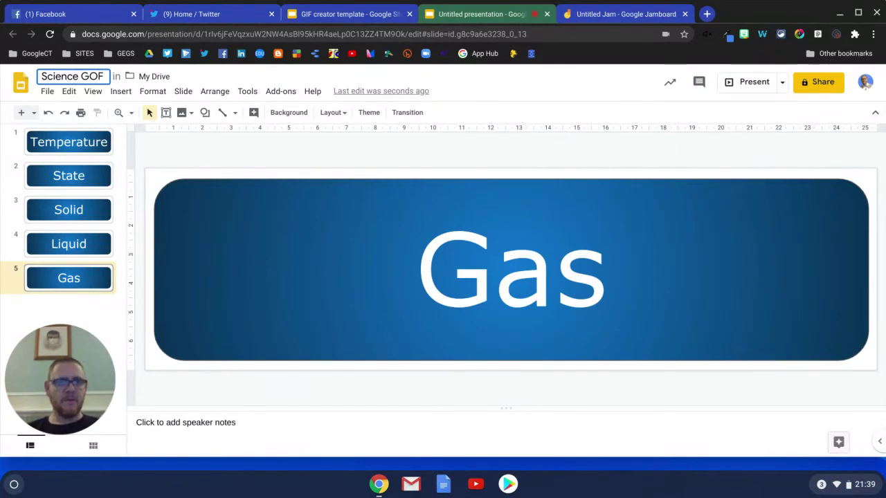
key("BackSpace")
key("BackSpace")
type("IF")
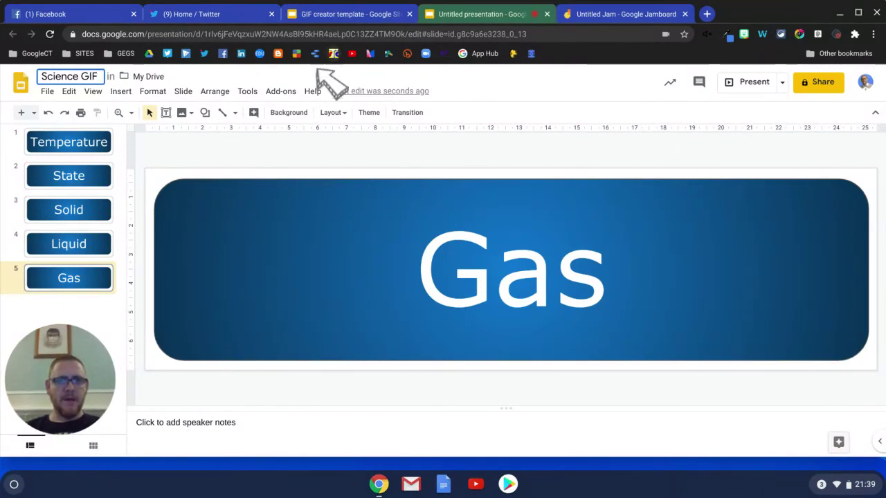
key("Return")
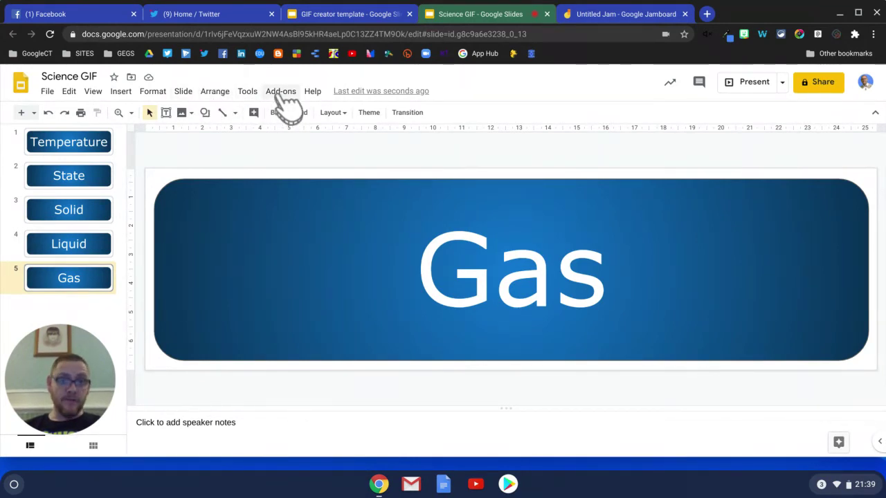
Launch Creator Studio's Create GIF and change the slide interval from 2 to 3 seconds
left_click(281, 93)
mouse_move(309, 139)
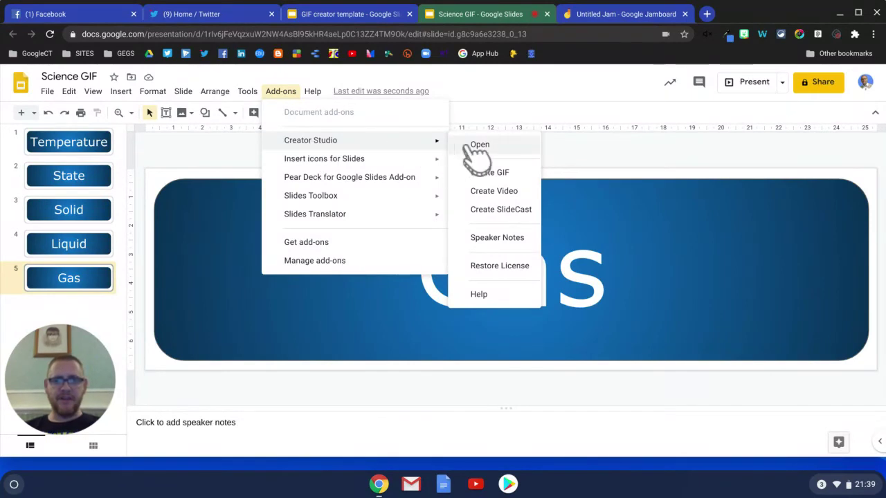
left_click(492, 173)
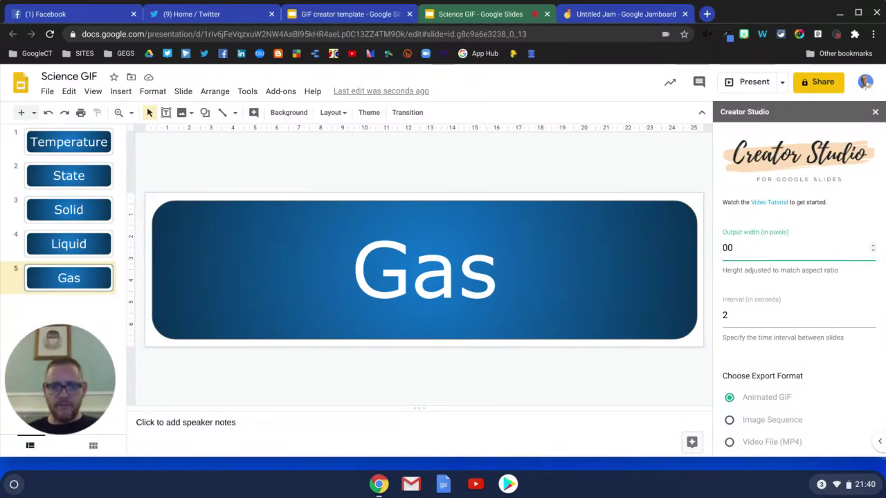
left_click(729, 316)
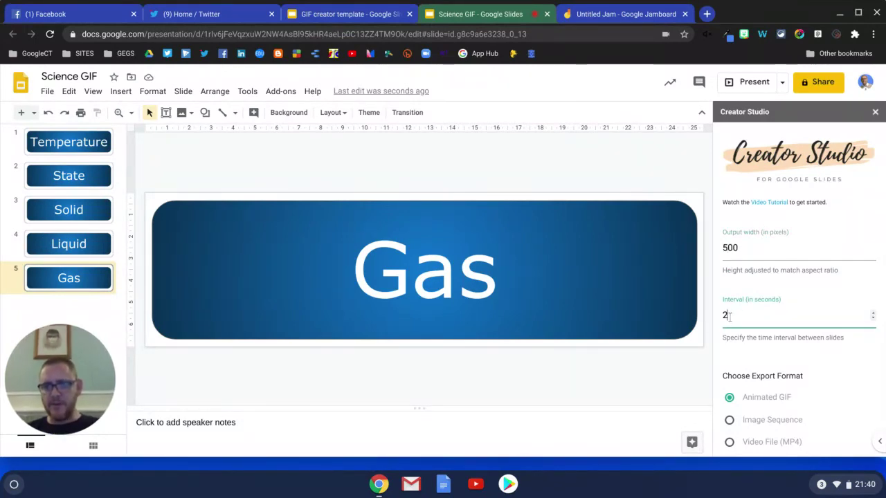
key("BackSpace")
type("3")
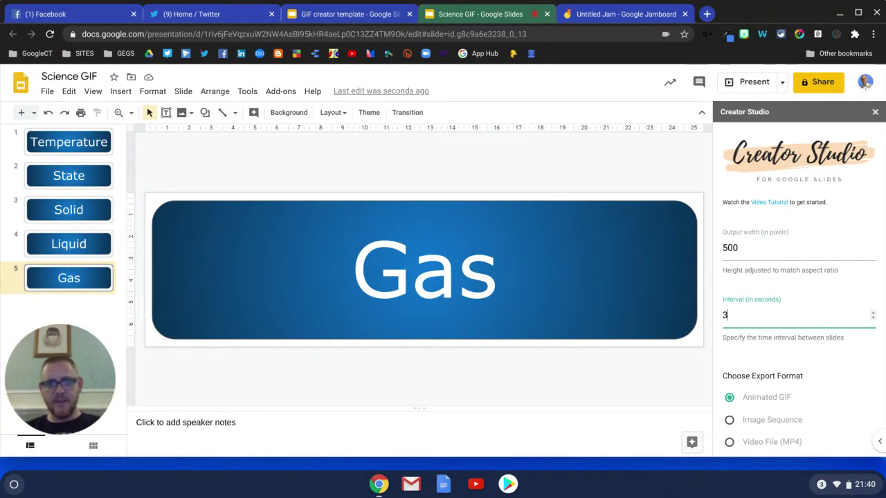
scroll(799, 290, "down", 1)
scroll(740, 332, "down", 3)
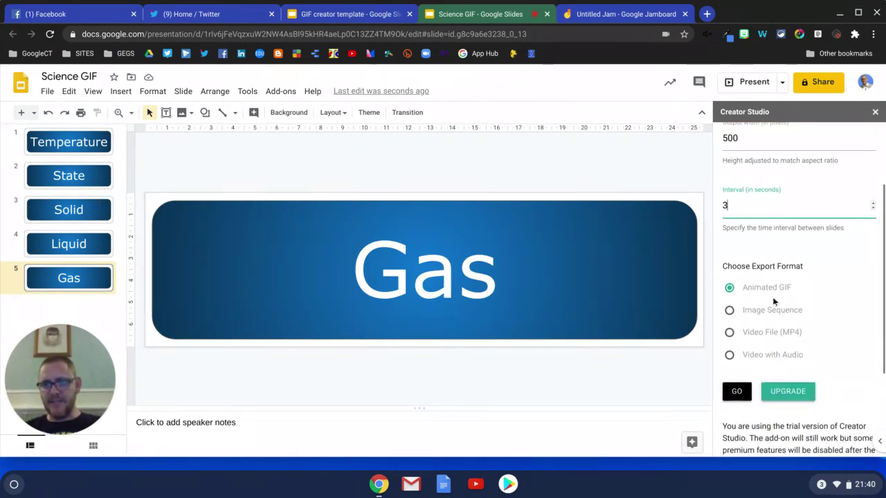
Run the Creator Studio export to produce Science GIF.gif
left_click(739, 394)
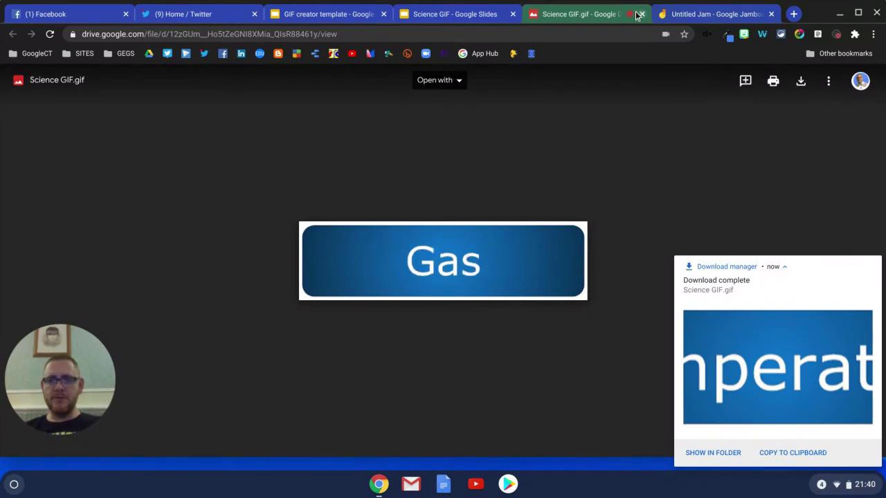
Close the GIF preview, Science GIF and GIF creator template tabs, returning to the Jam board
left_click(640, 14)
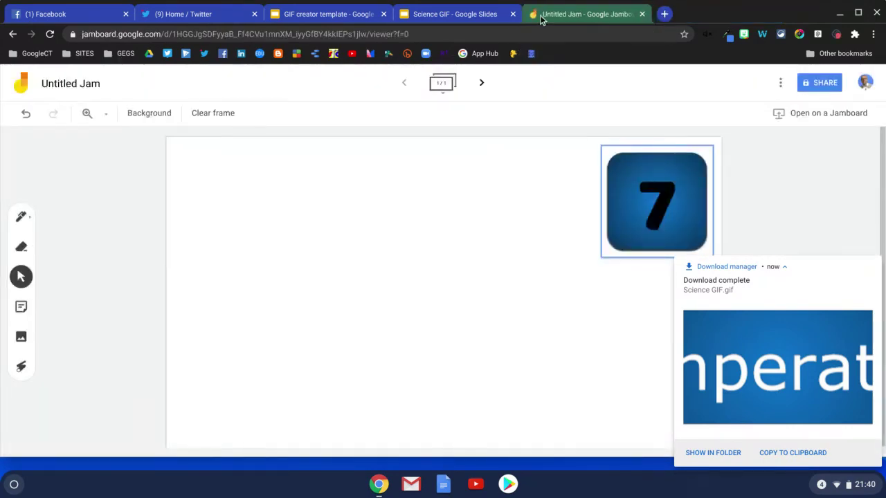
left_click(512, 14)
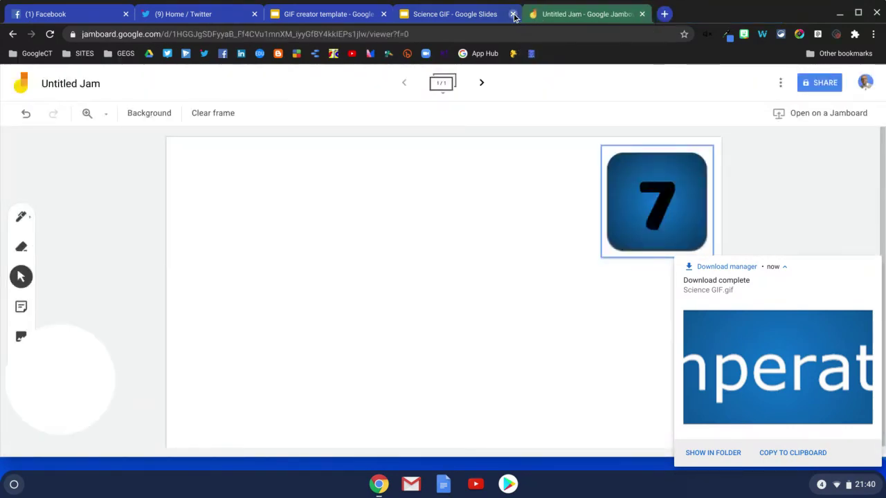
left_click(383, 14)
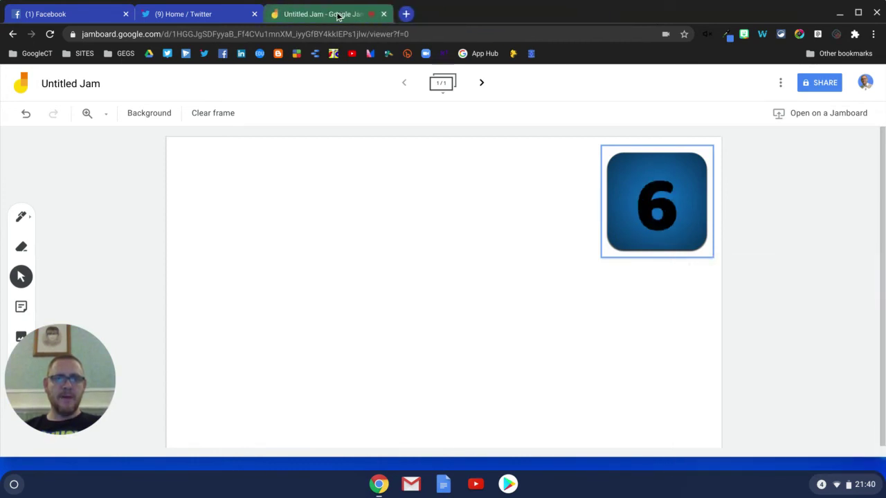
left_click(669, 226)
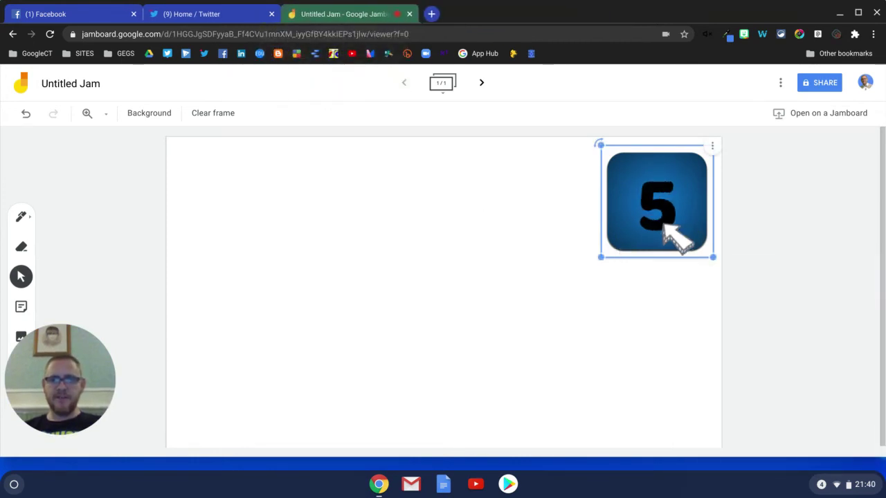
left_click(727, 231)
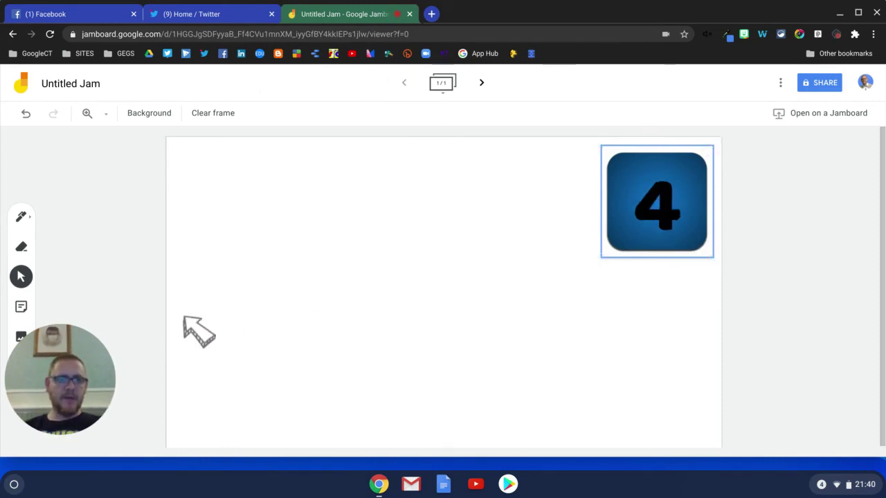
left_click_drag(60, 351, 104, 168)
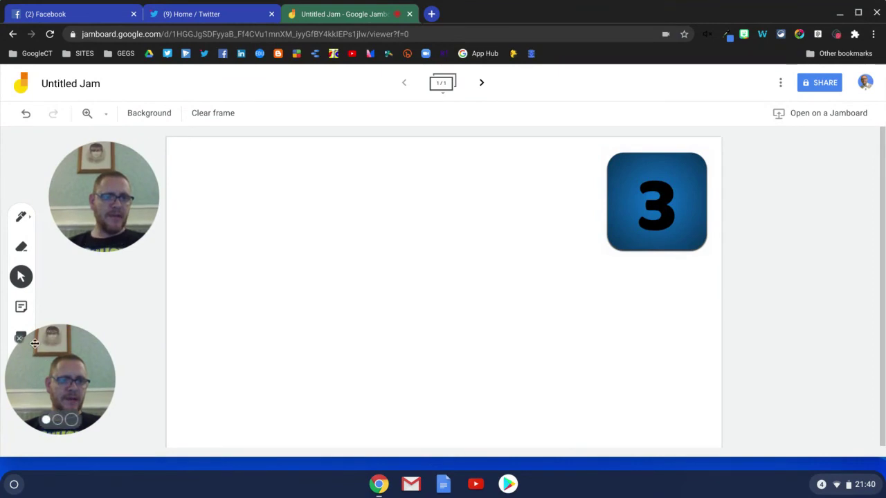
left_click(20, 338)
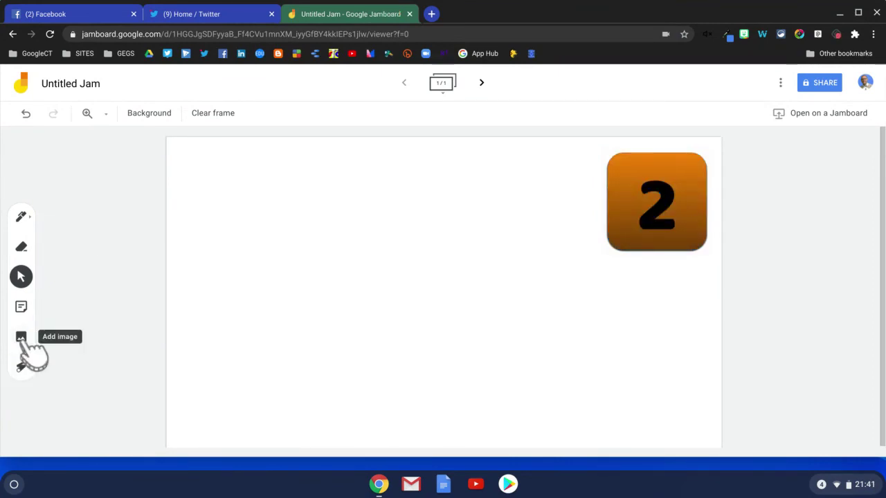
Upload Science GIF.gif from the device's Downloads onto the Jamboard frame
left_click(22, 338)
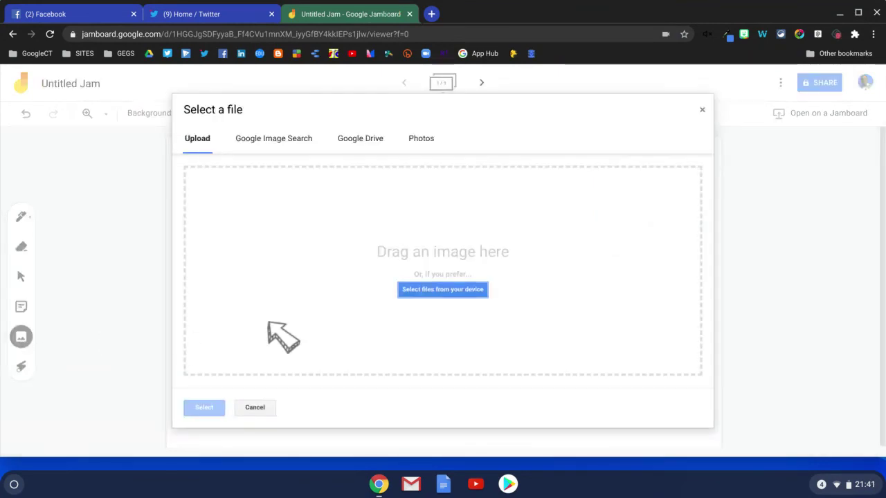
left_click(443, 291)
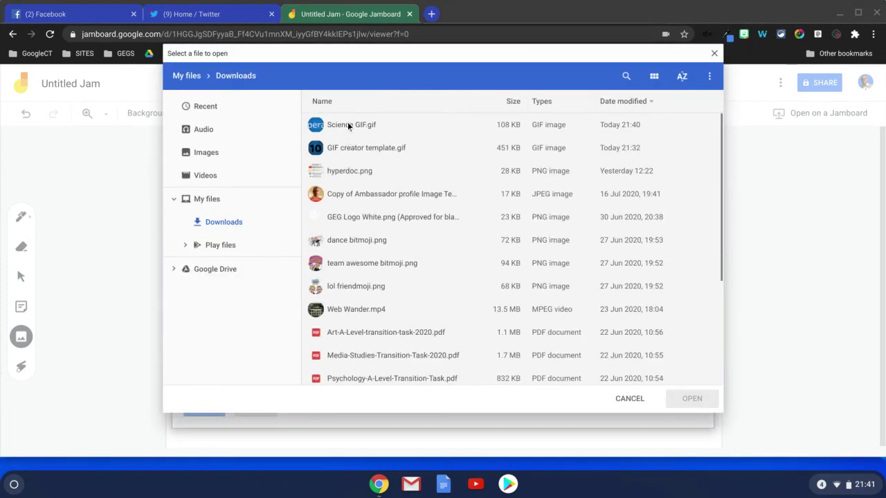
double_click(348, 122)
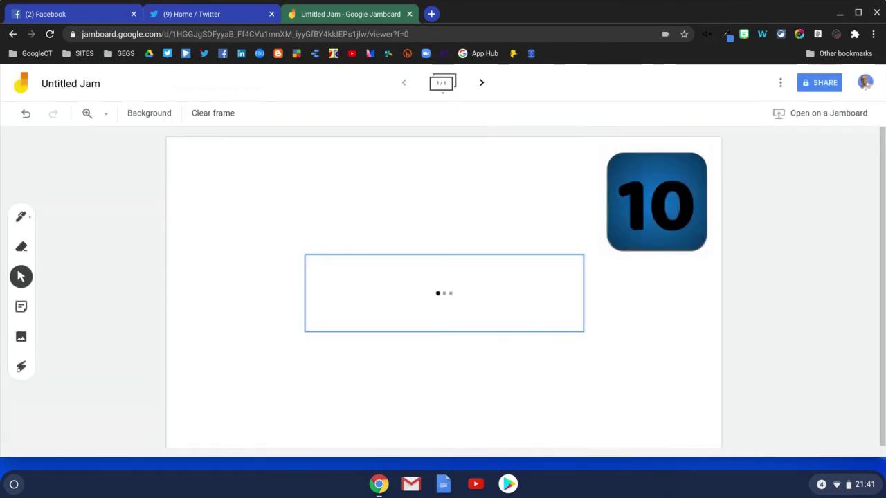
Move the Science GIF to the frame's top-left corner and shrink it to about half size
left_click_drag(464, 273, 337, 162)
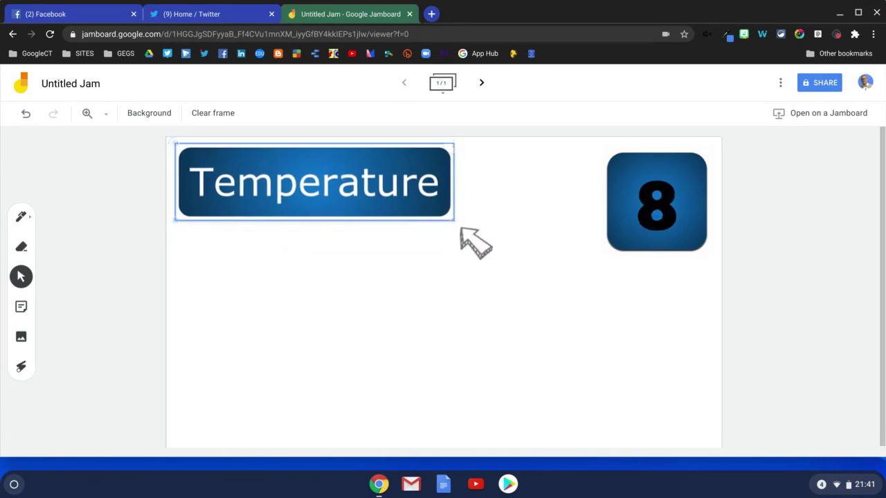
left_click_drag(454, 222, 301, 202)
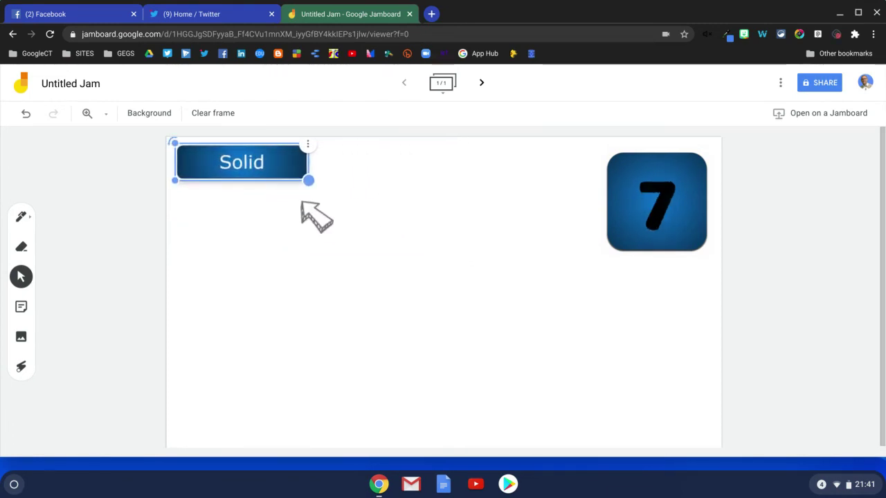
left_click(383, 207)
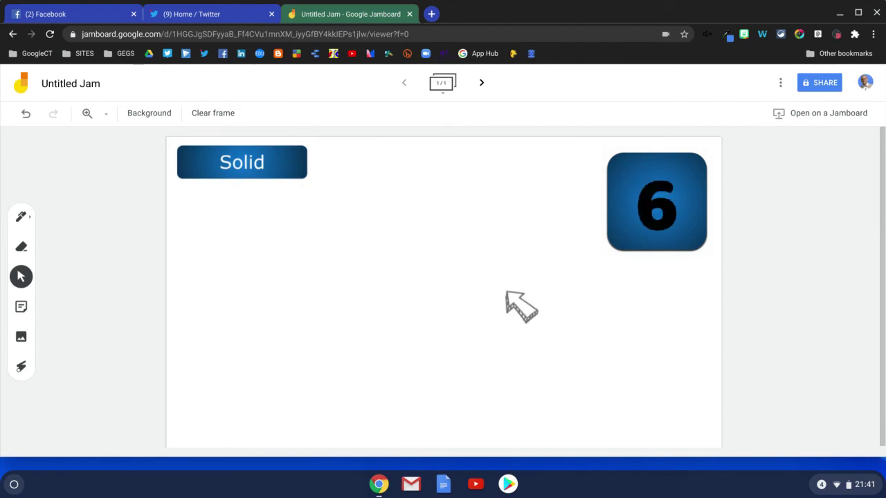